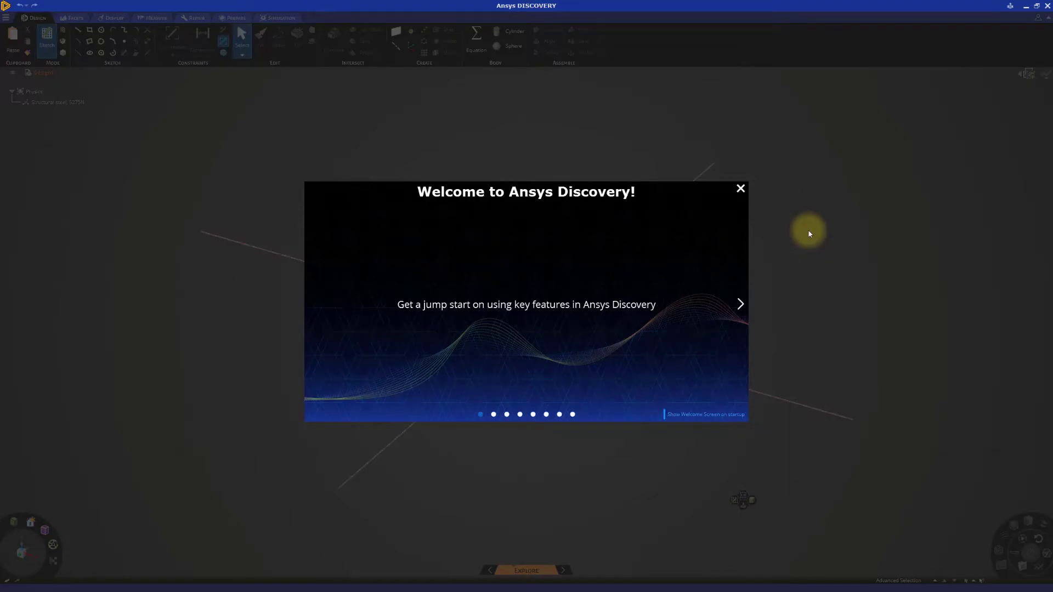
- Close the Welcome to Ansys Discovery carousel to reveal Recent Files and Samples
click(741, 188)
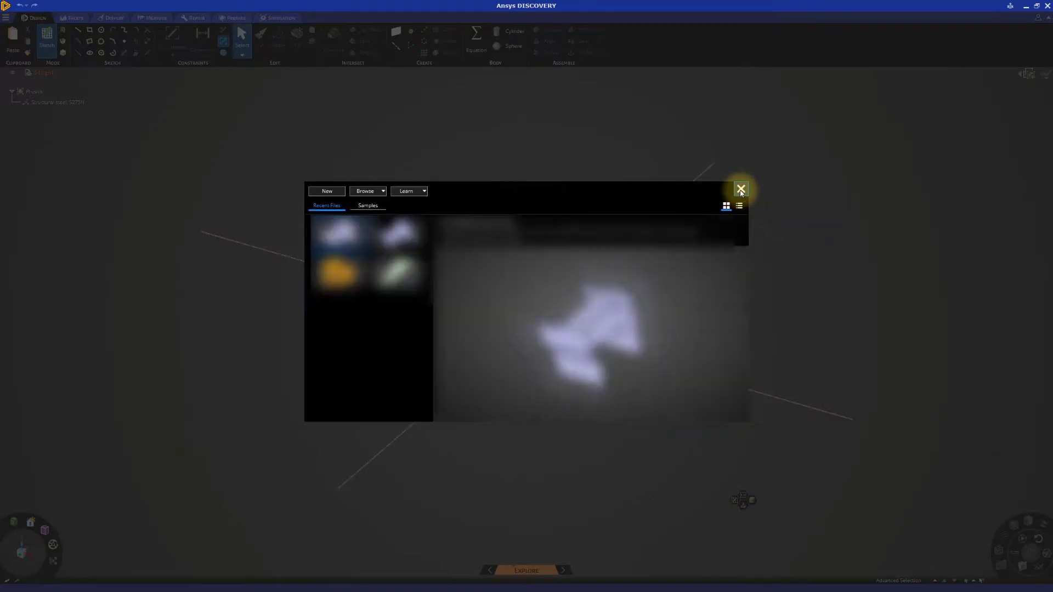
- Browse for and open the F1 Car Rear Wing.dsco sample file
click(365, 190)
double_click(123, 62)
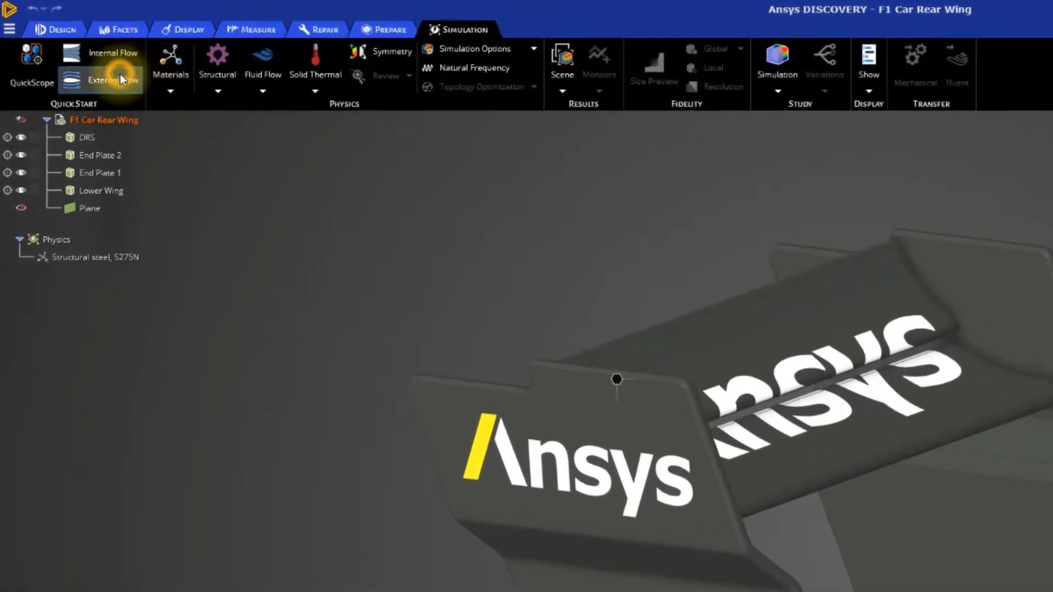
- Add an External Flow enclosure around the wing, setting the inlet direction and the bottom face as ground plane
click(120, 74)
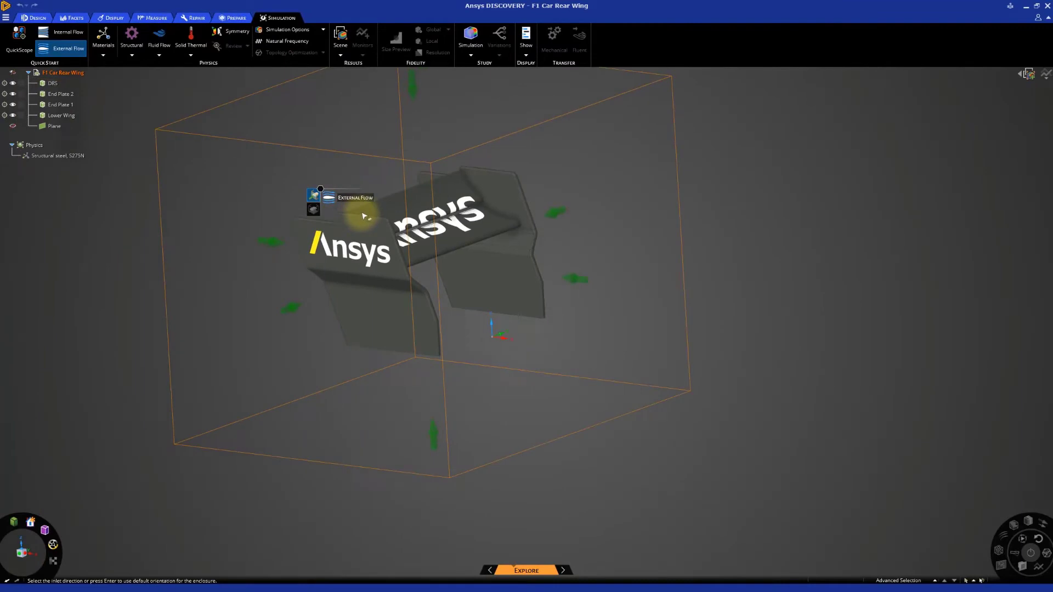
middle_drag(363, 217, 329, 243)
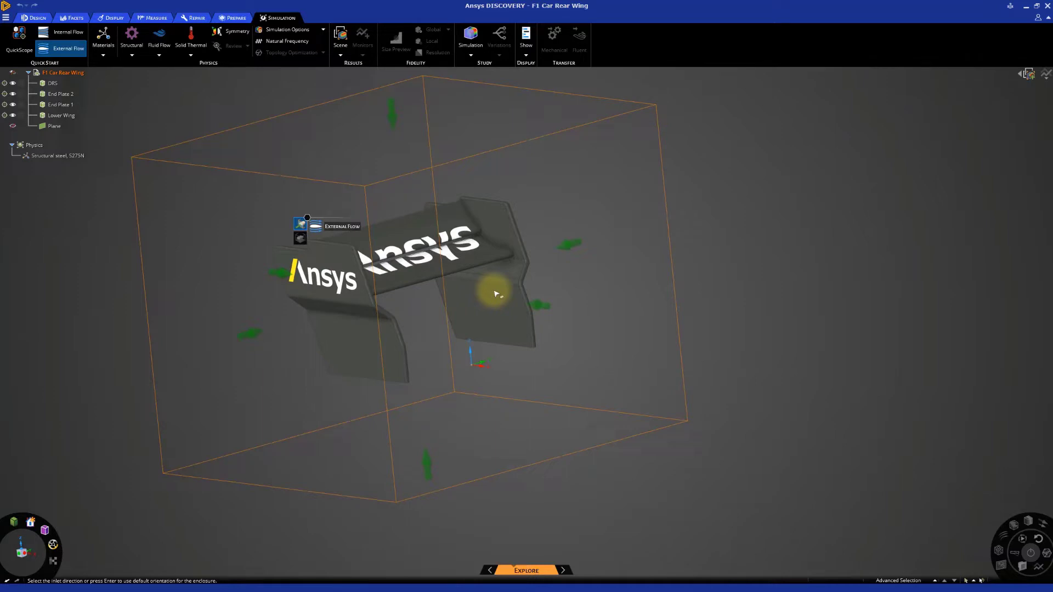
click(538, 308)
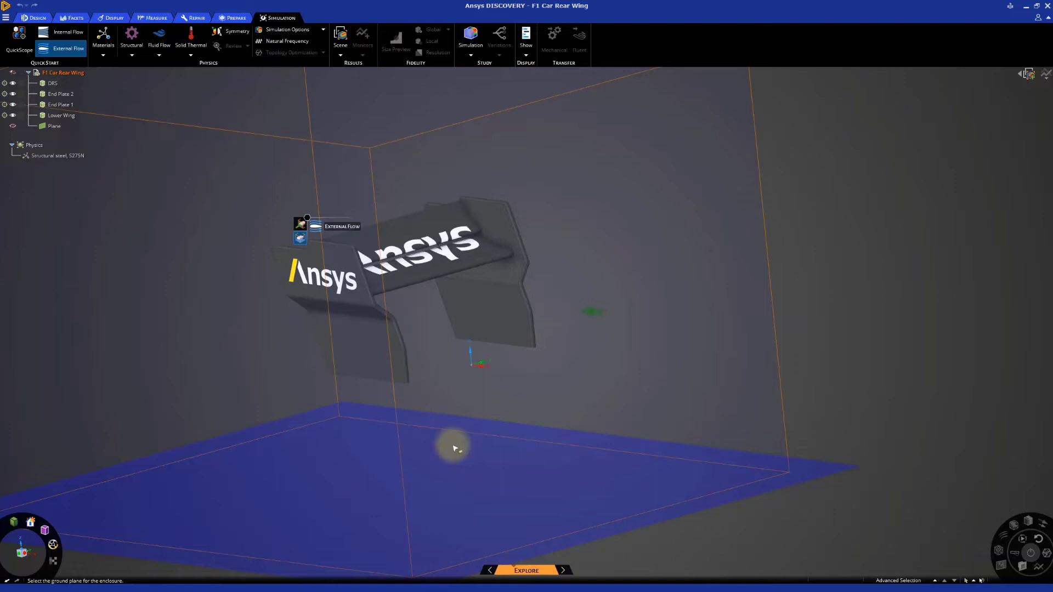
click(455, 445)
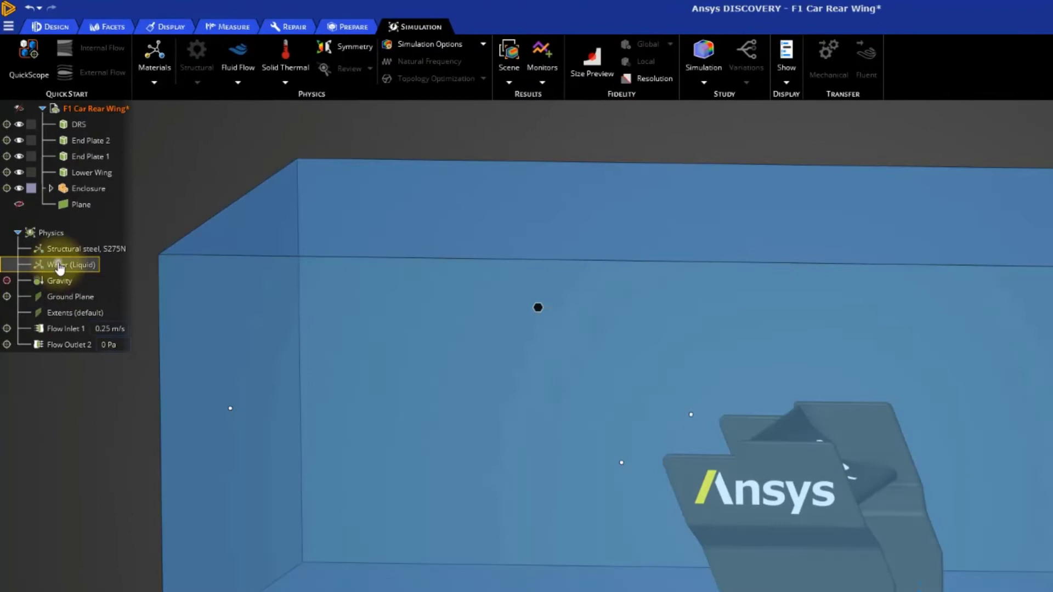
- Edit the enclosure fluid material, replacing Water (Liquid) with Air
right_click(59, 265)
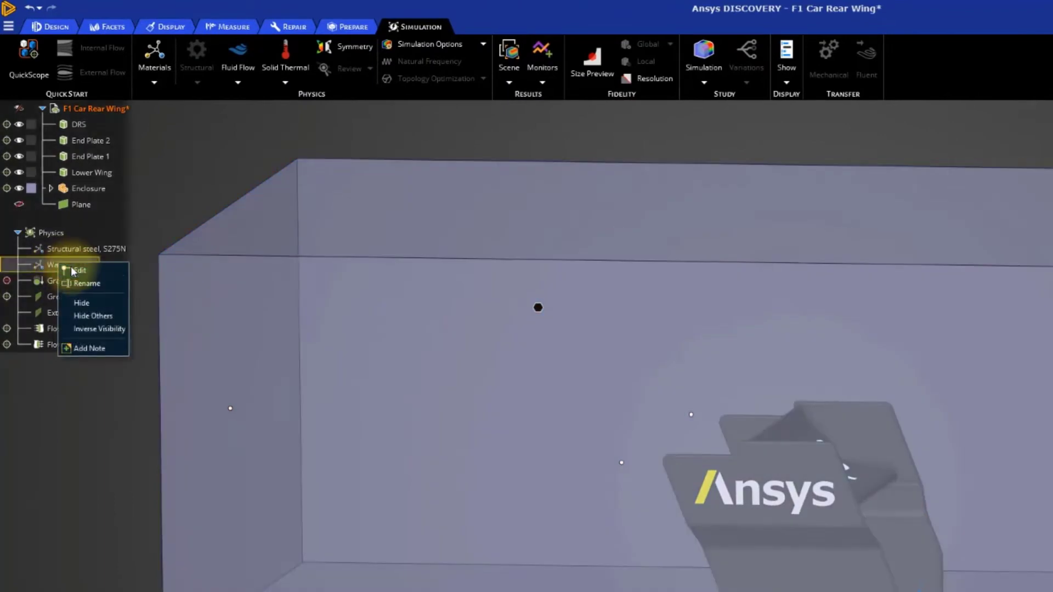
click(77, 271)
click(820, 321)
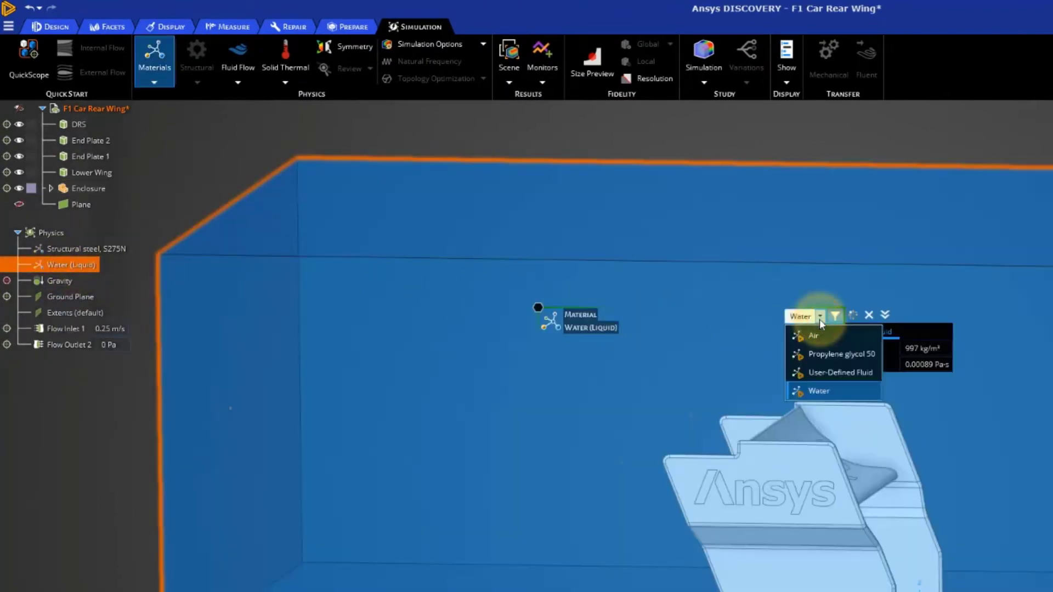
click(819, 331)
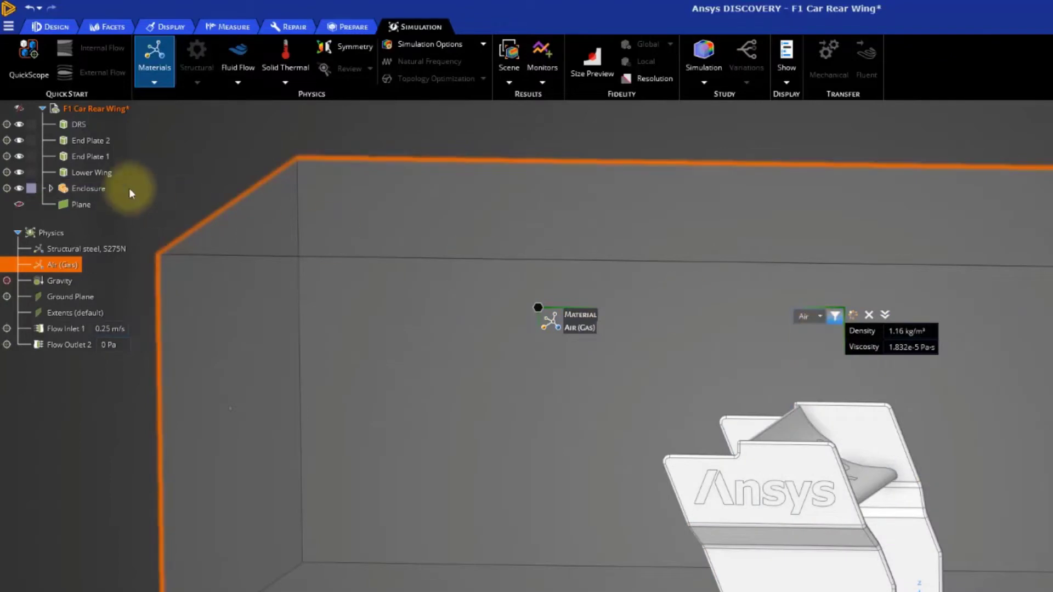
click(156, 192)
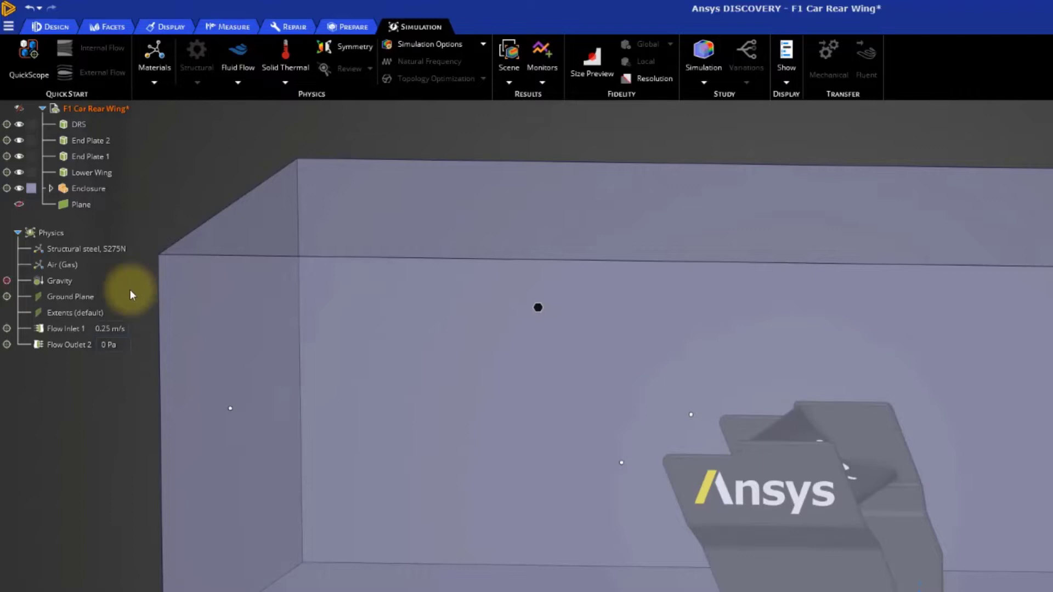
- Set Flow Inlet 1 velocity to 85 m/s
click(111, 328)
text(85)
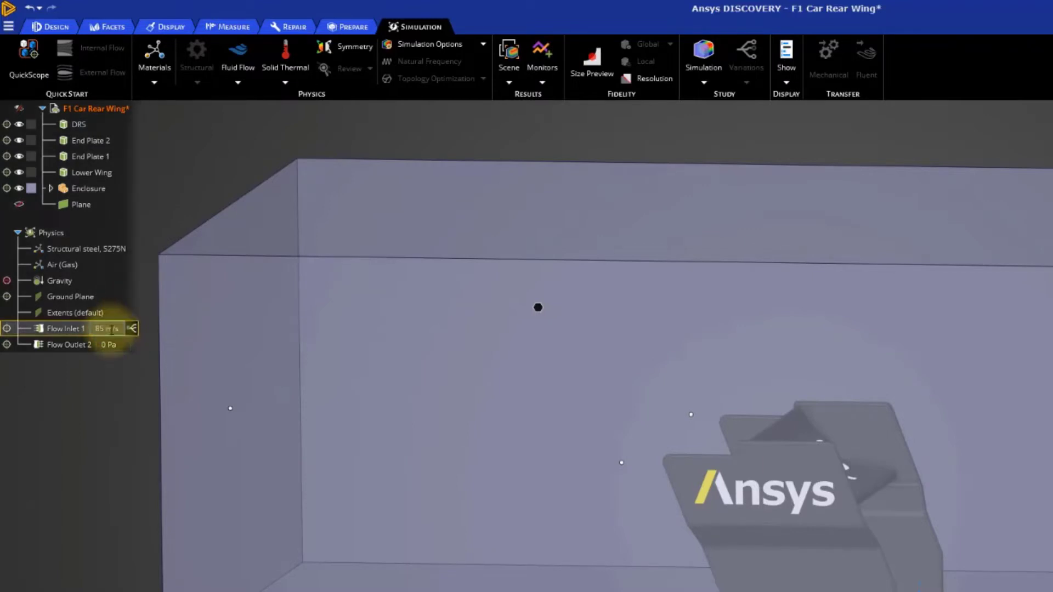
click(82, 345)
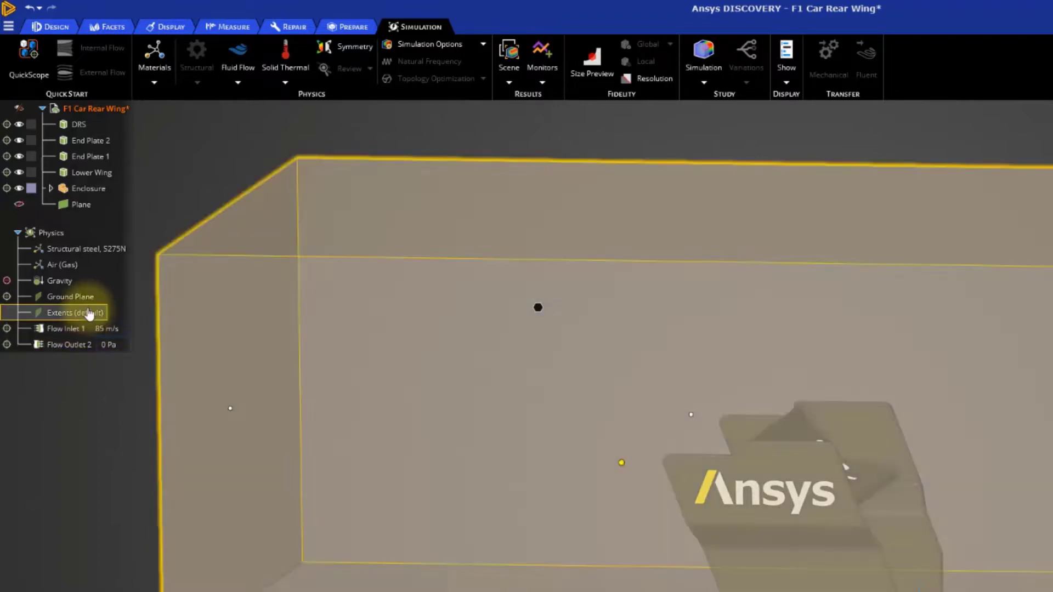
- Open the Ground Plane wall condition for editing
click(89, 301)
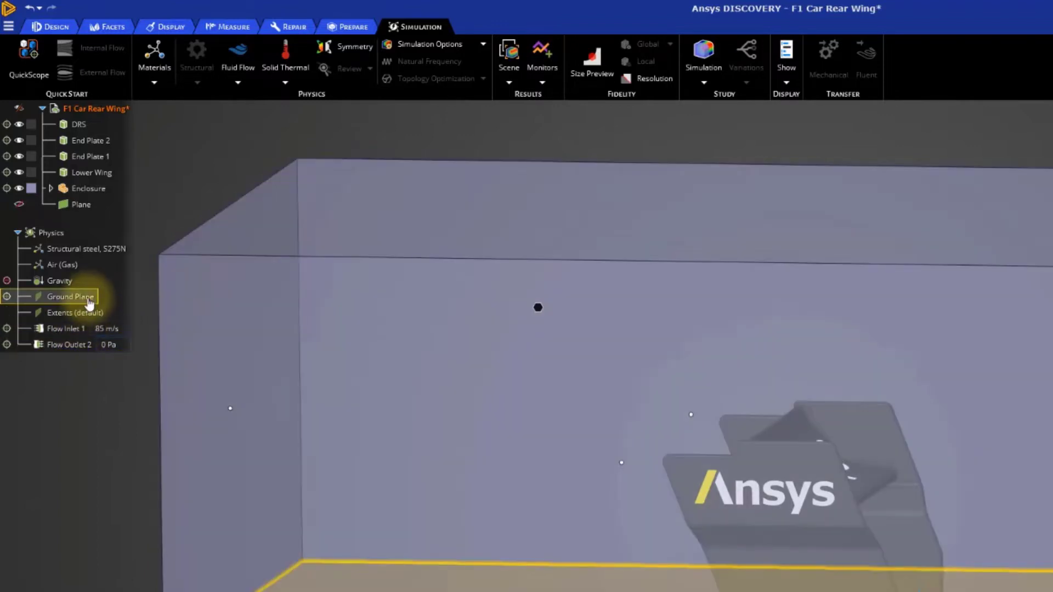
right_click(90, 308)
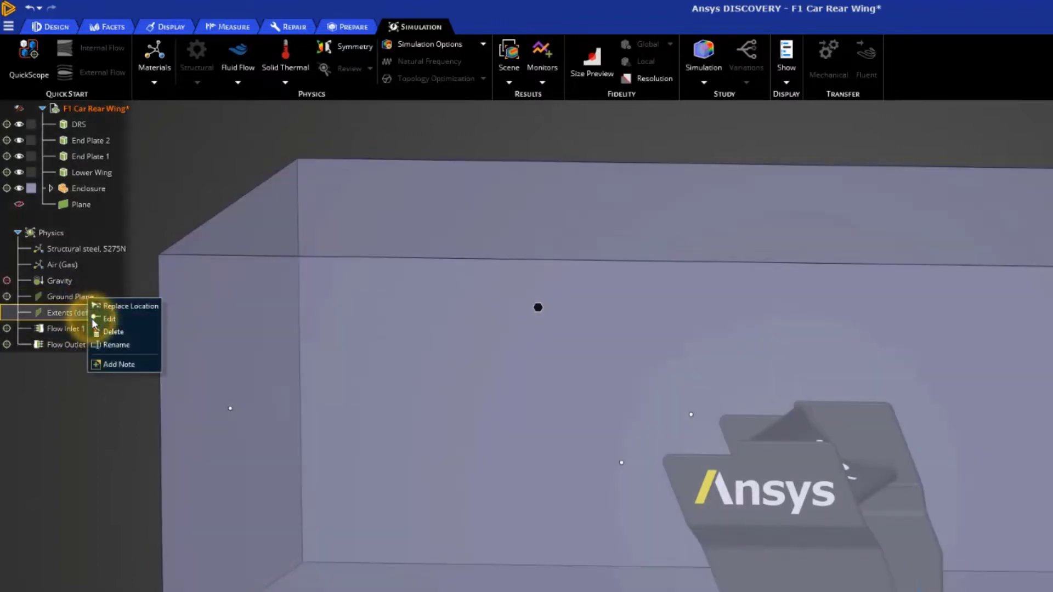
click(95, 319)
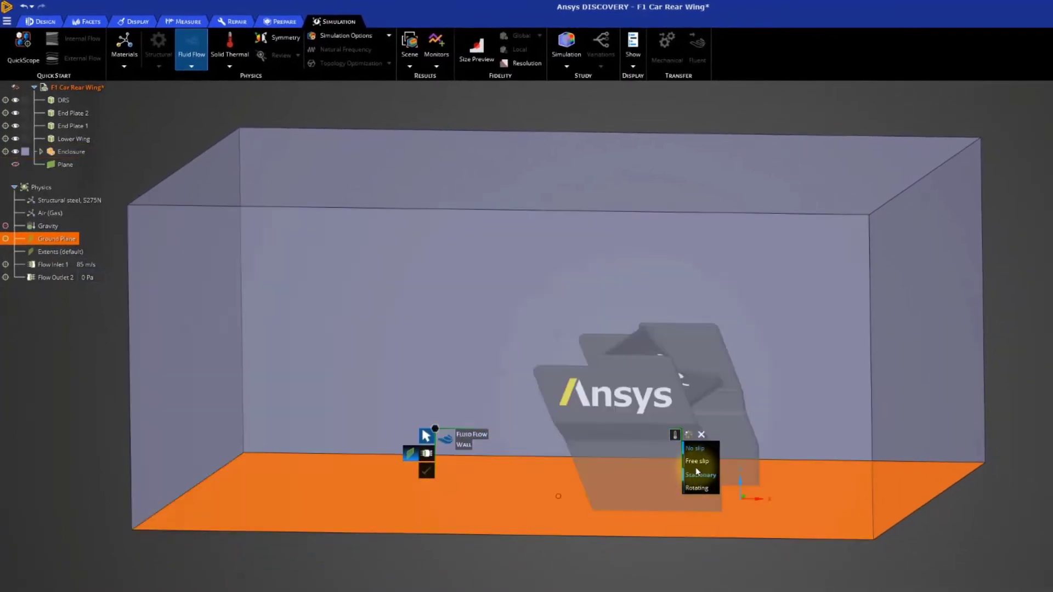
- Dismiss the wall slip options and start the airflow simulation
click(1045, 352)
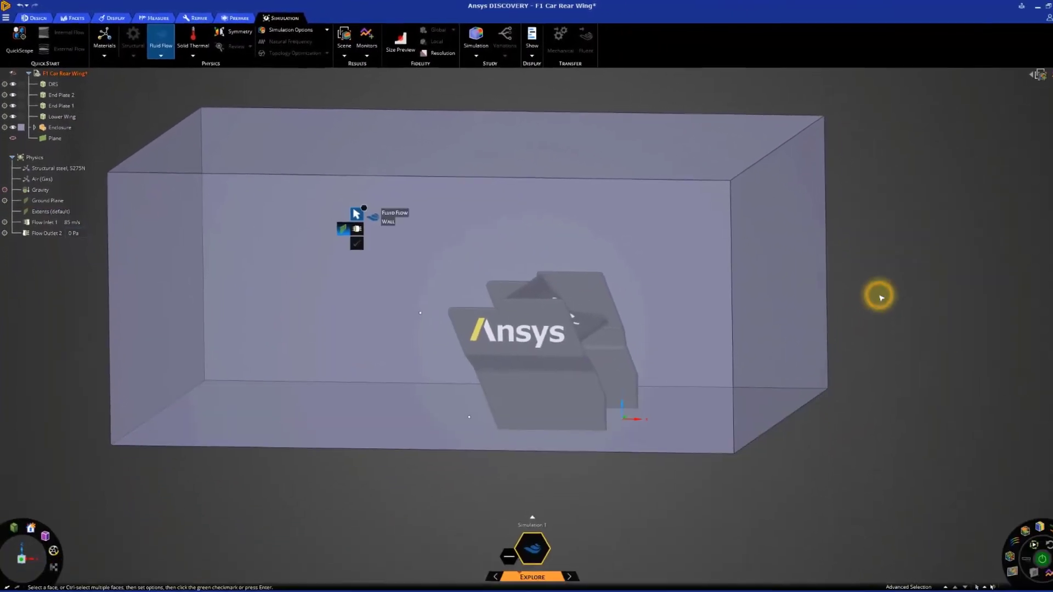
key(Escape)
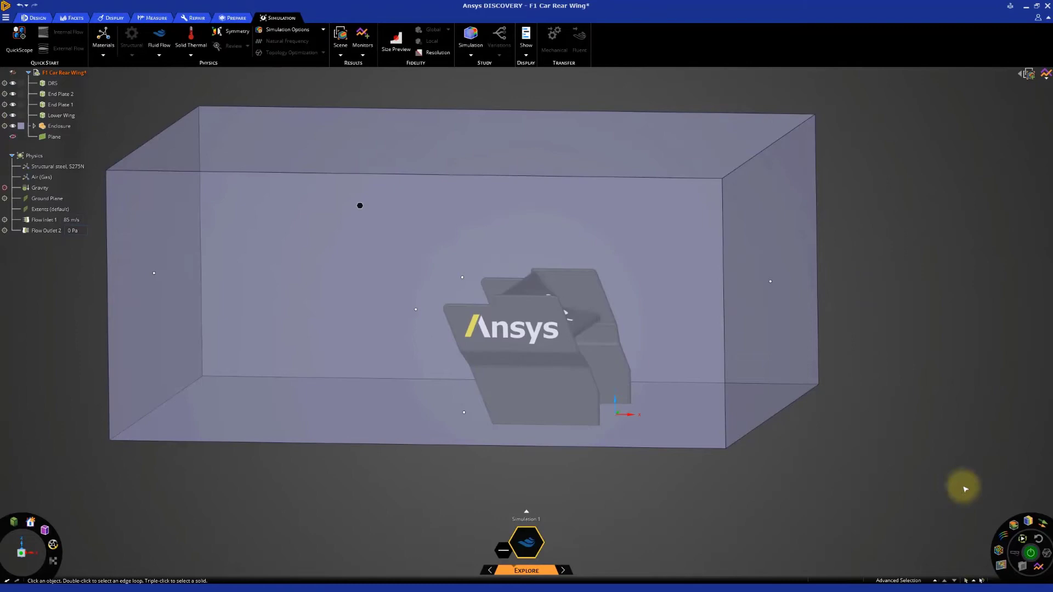
click(1031, 553)
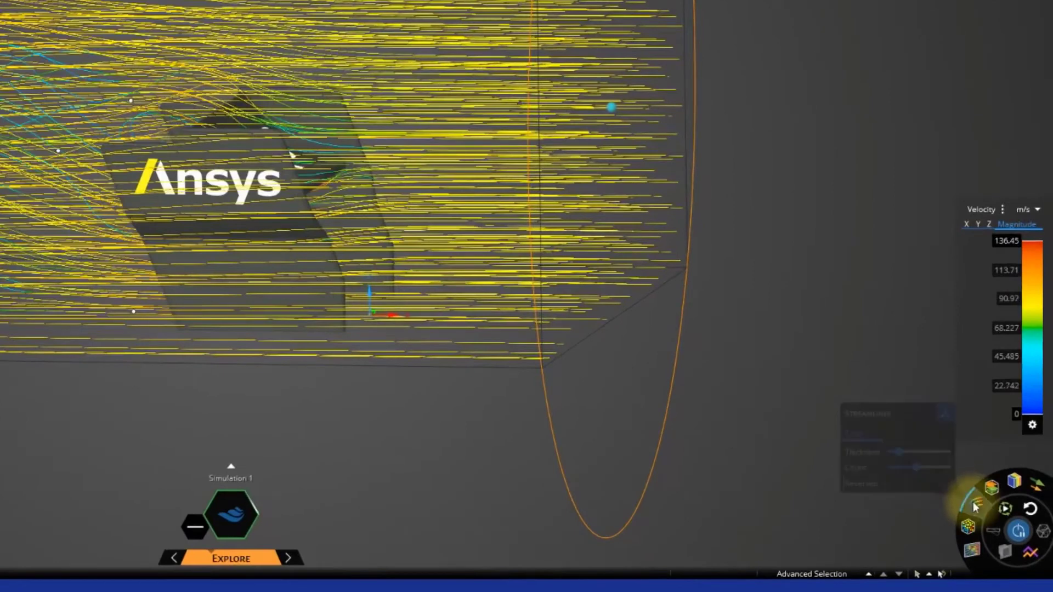
click(1003, 535)
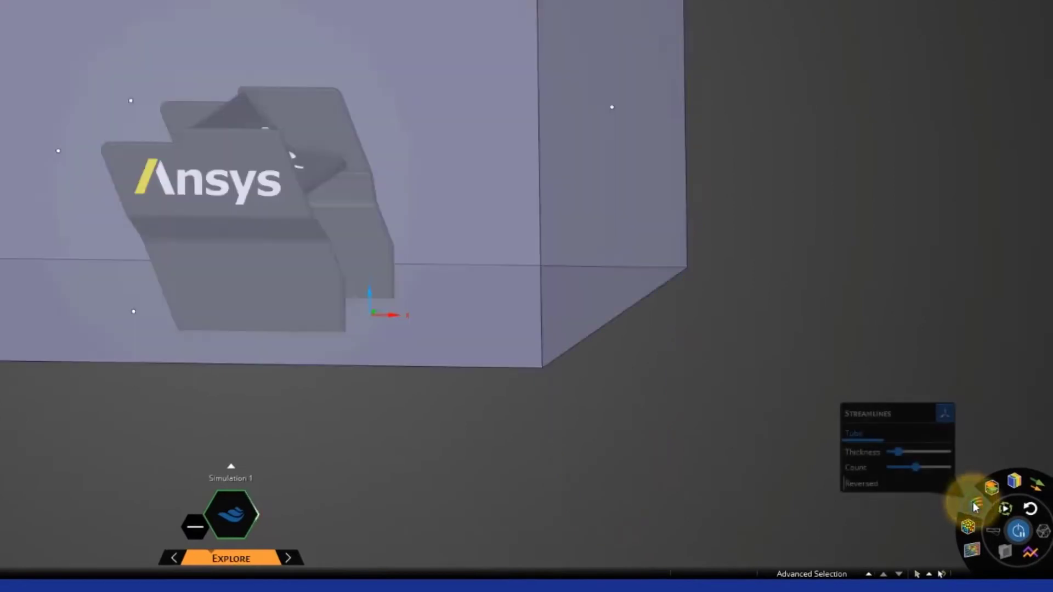
click(1015, 482)
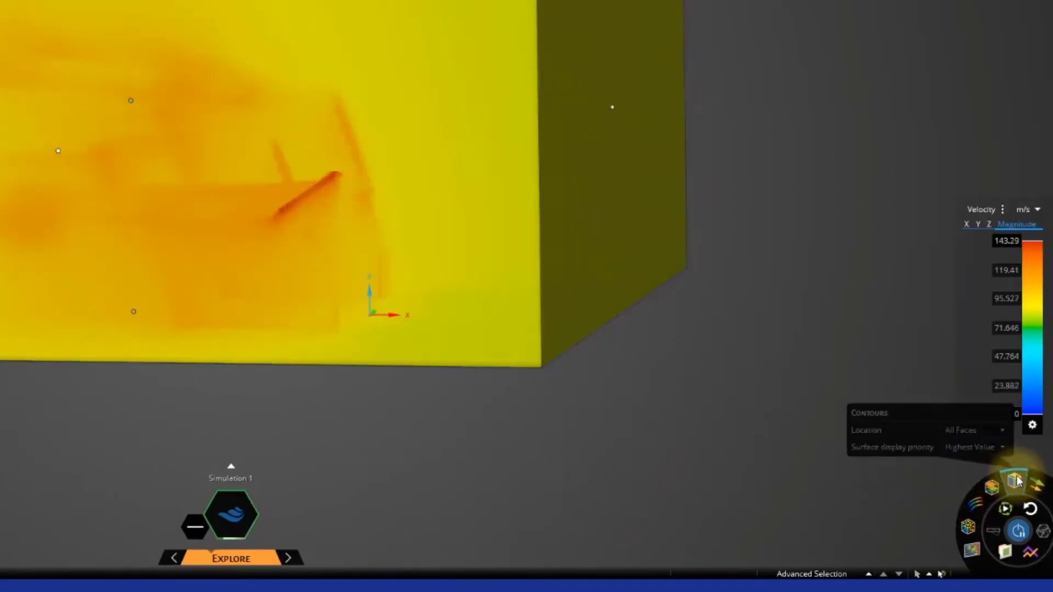
click(1001, 448)
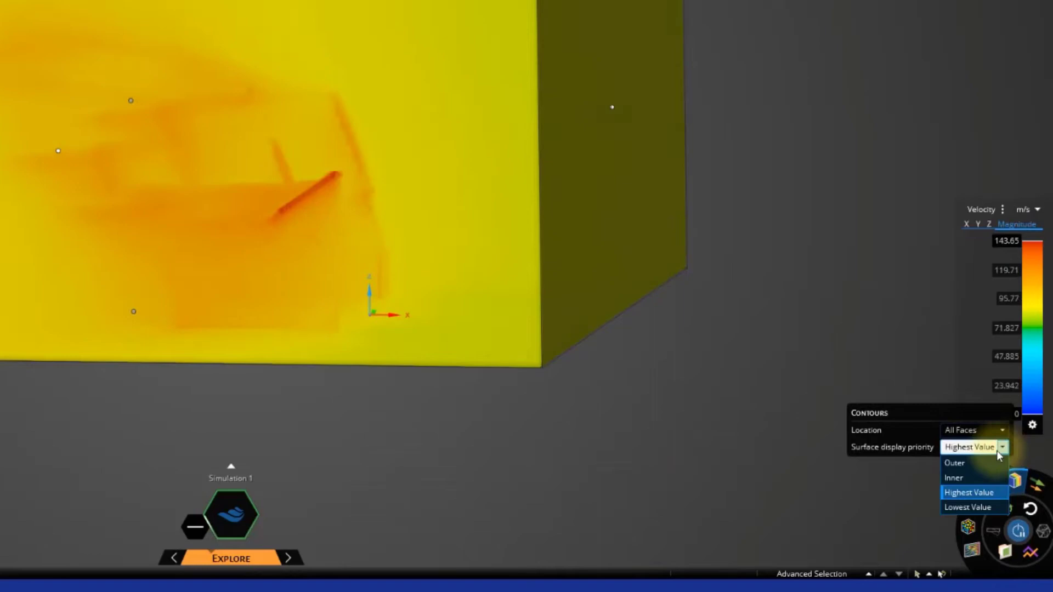
click(986, 462)
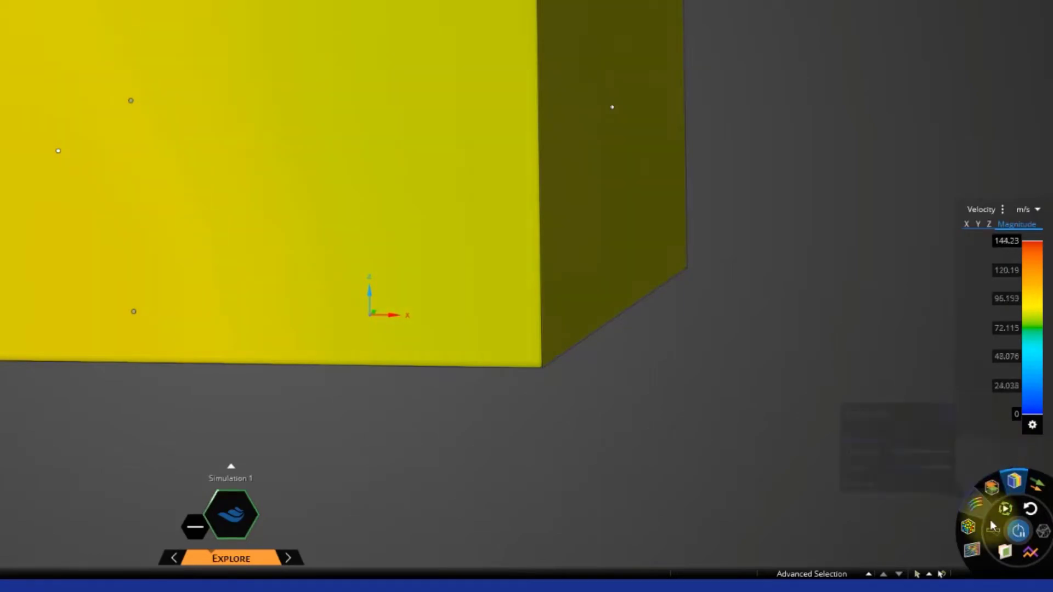
click(1003, 552)
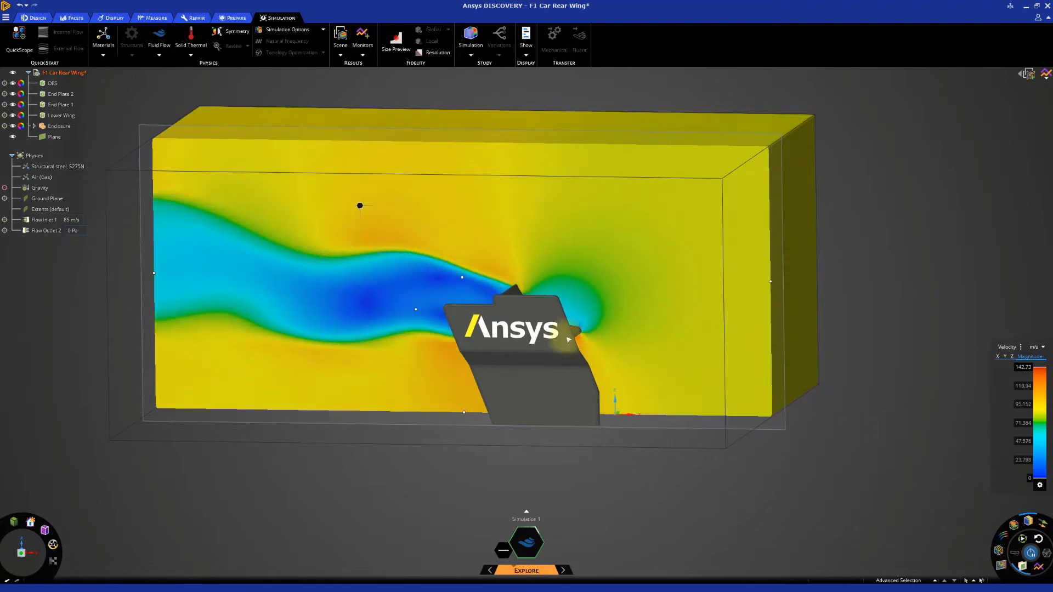
scroll(520, 306, down, 3)
middle_drag(520, 306, 248, 305)
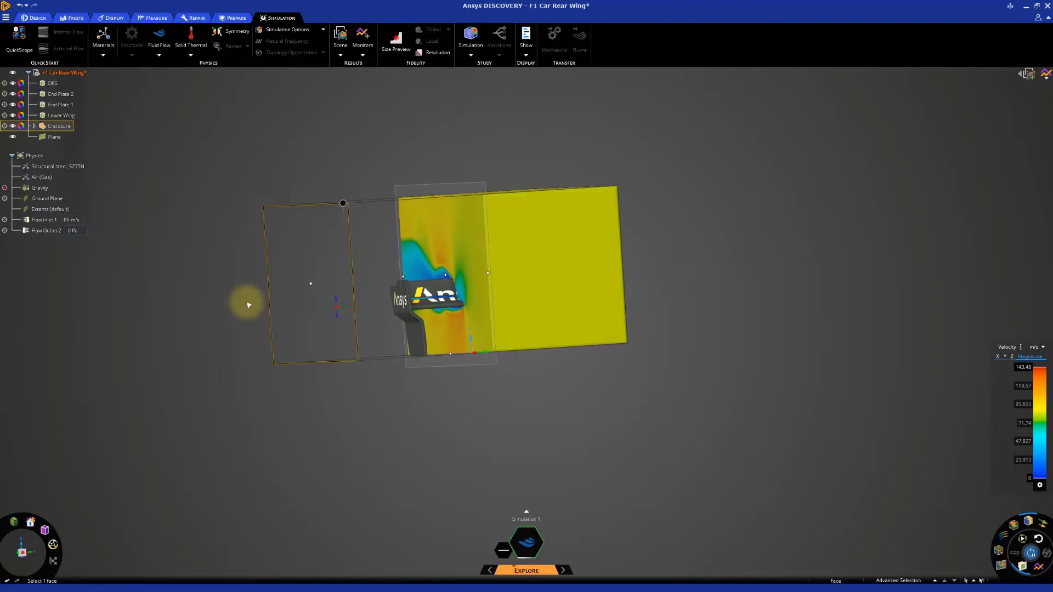
- Pull both enclosure end faces outward to lengthen the enclosure
ctrl+click(325, 258)
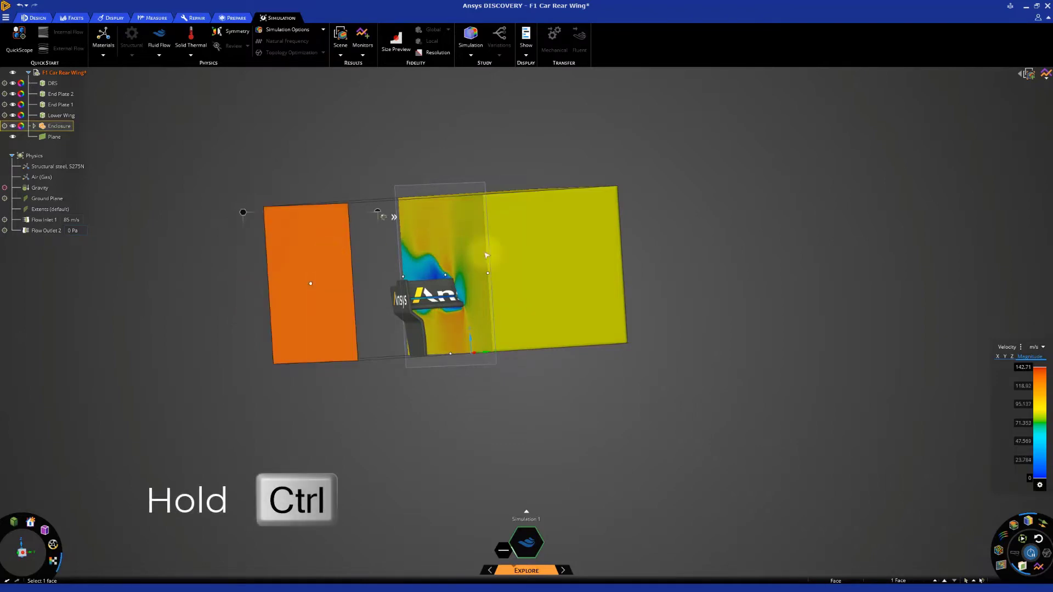
ctrl+click(594, 253)
key(p)
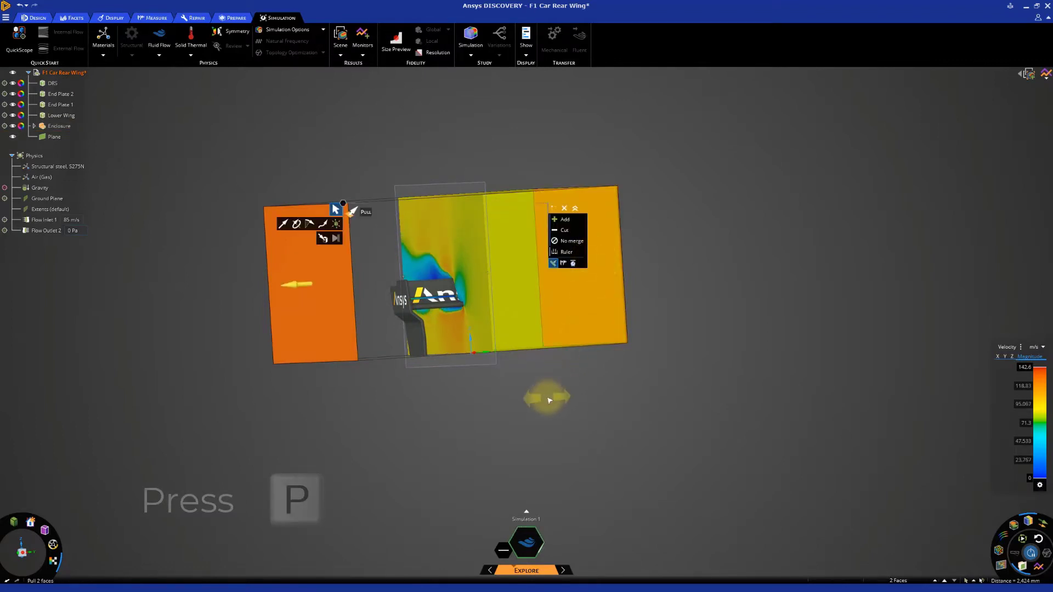
drag(548, 398, 576, 388)
- Extend the enclosure's left face further and raise its top face by 100.64mm
middle_drag(578, 387, 634, 395)
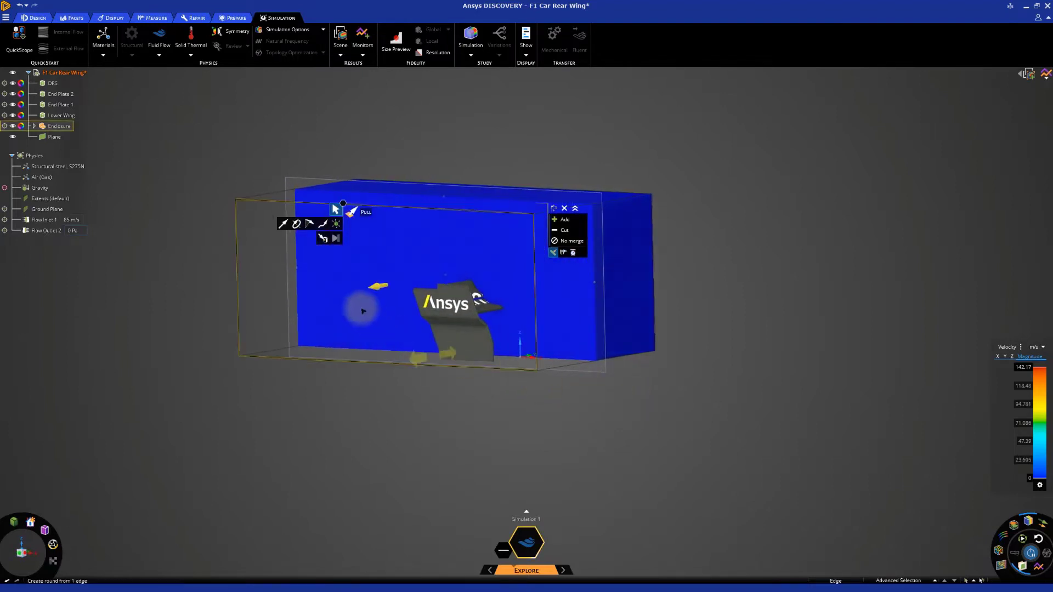
click(264, 281)
key(ctrl)
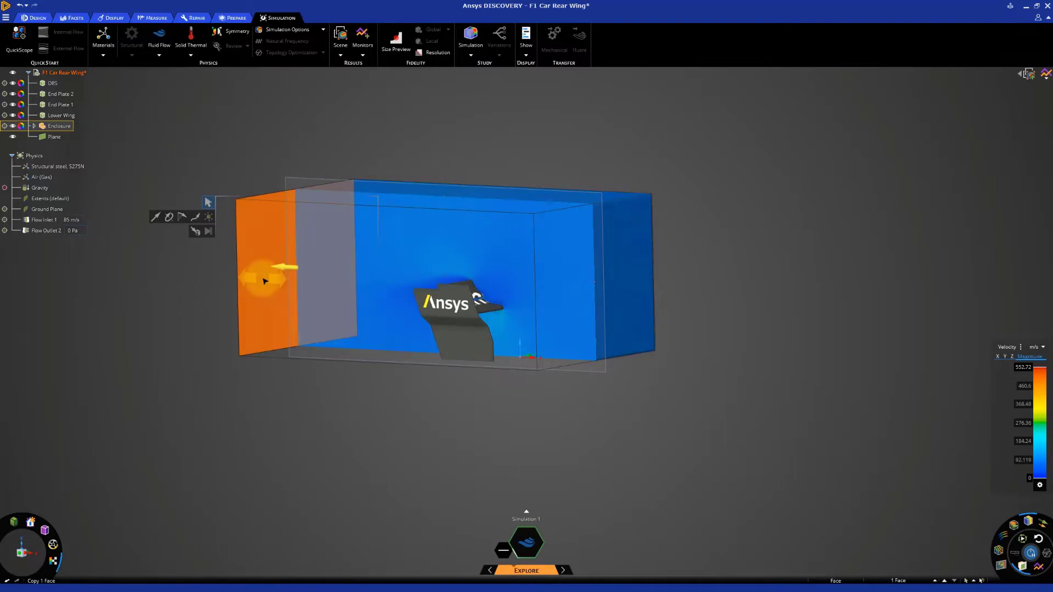
drag(263, 280, 305, 291)
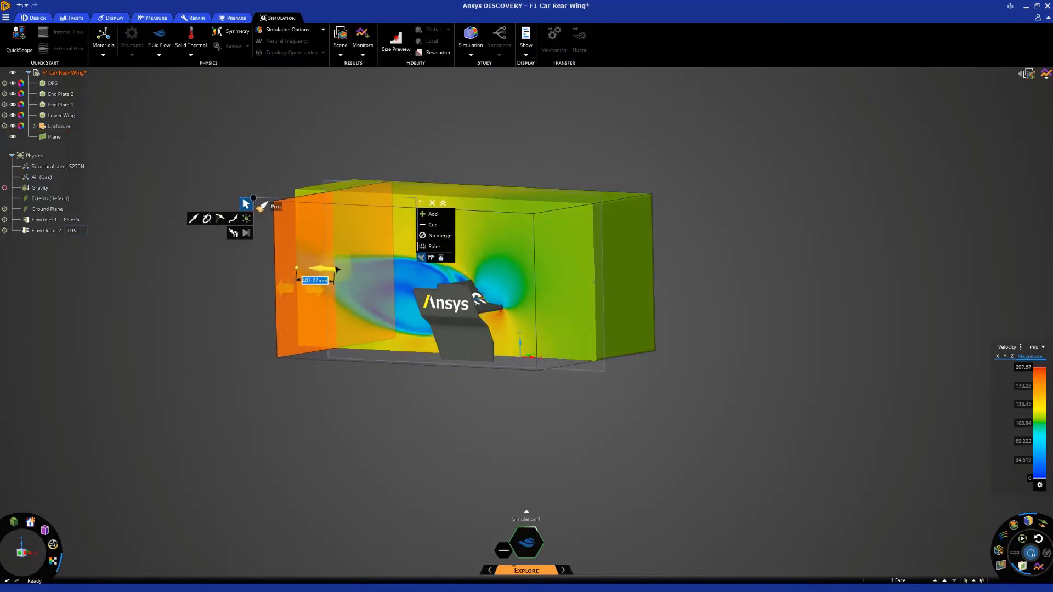
click(492, 202)
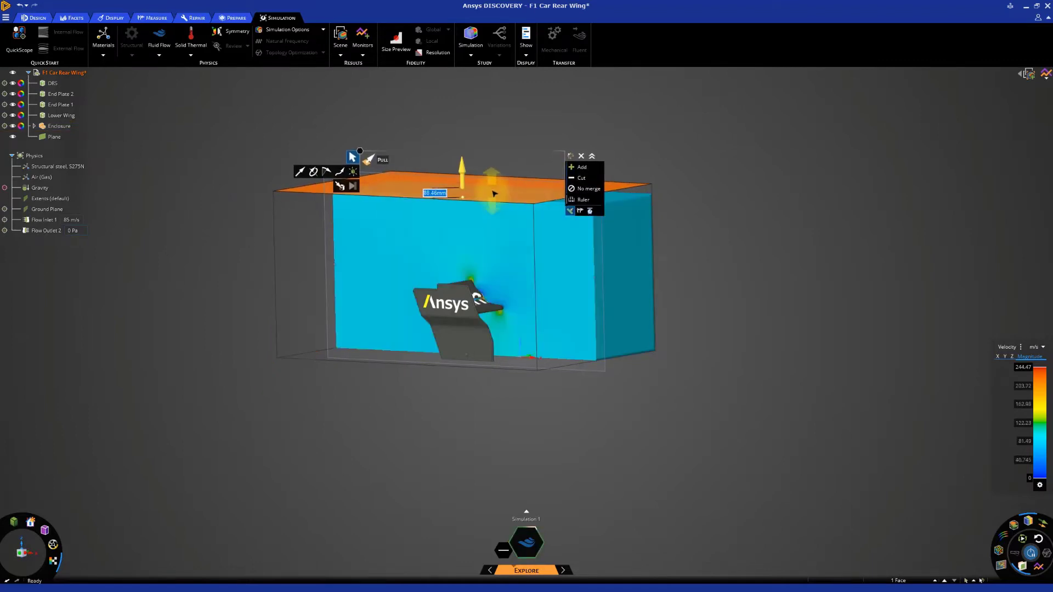
drag(495, 194, 494, 191)
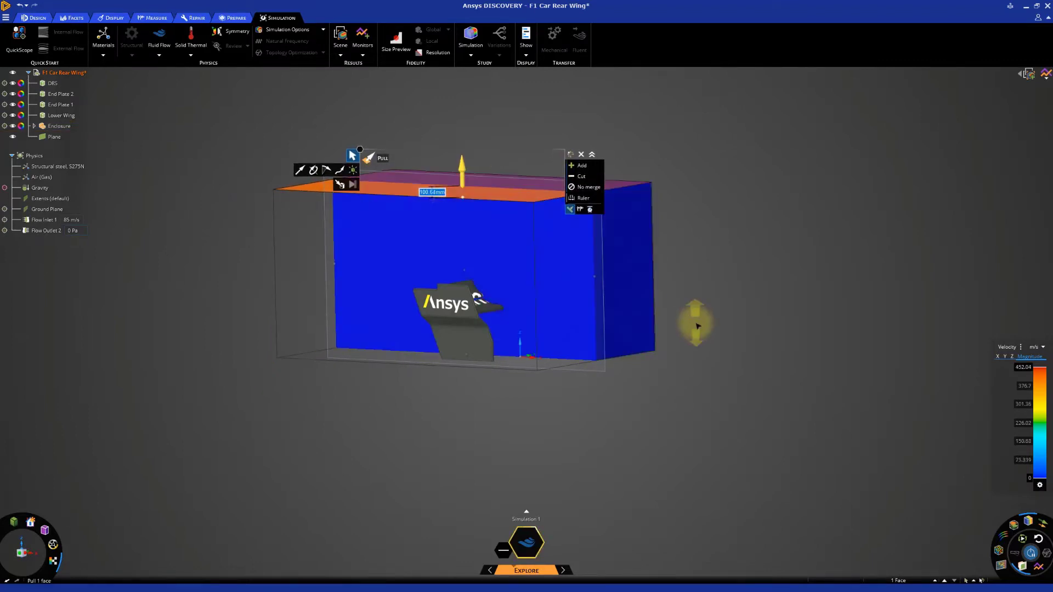
click(696, 325)
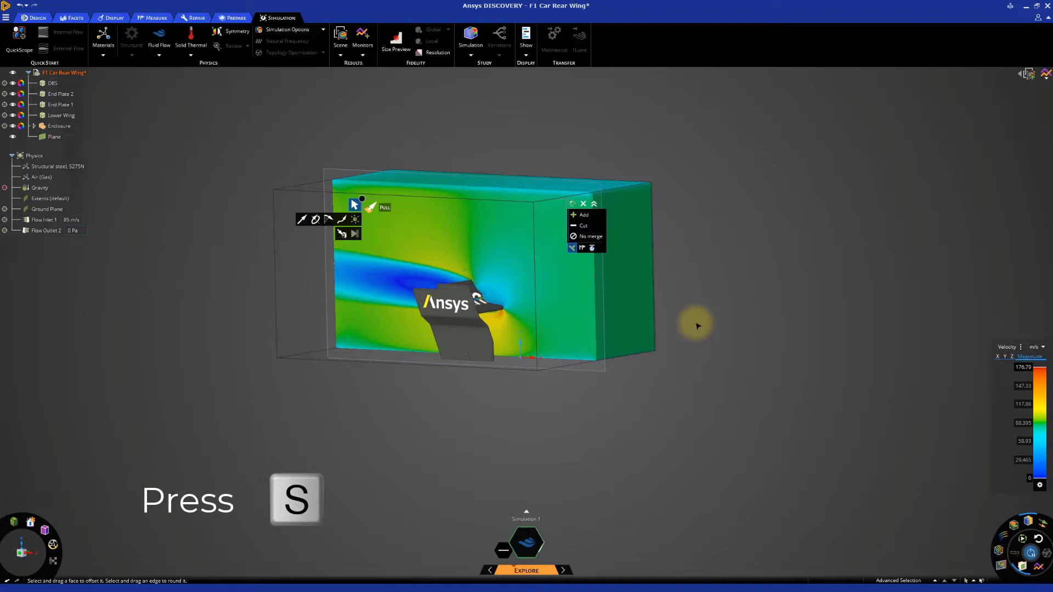
- Turn off visibility of the Enclosure component in the Structure tree
key(s)
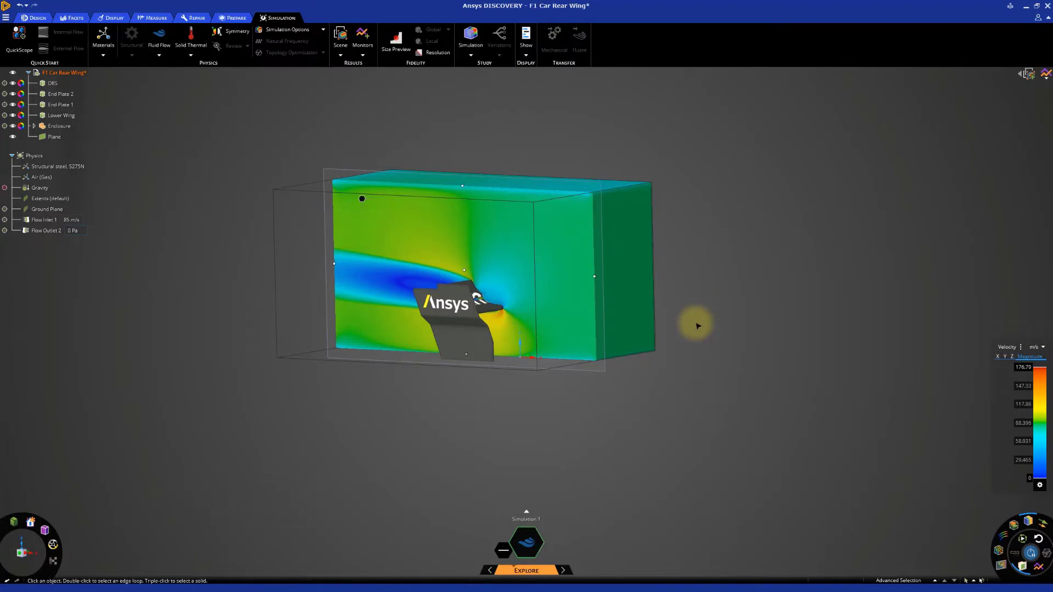
click(15, 129)
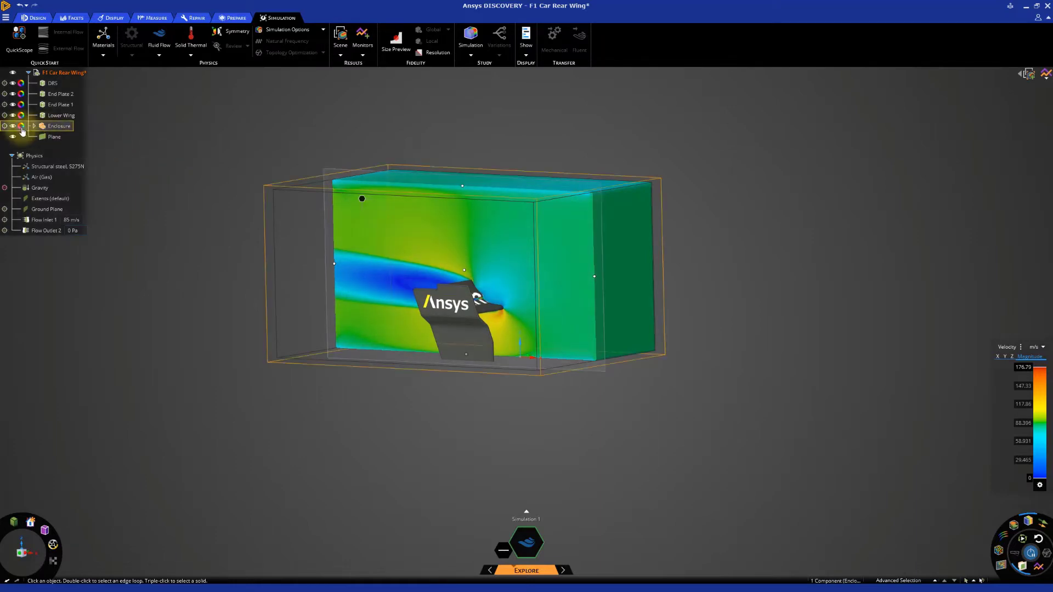
click(13, 126)
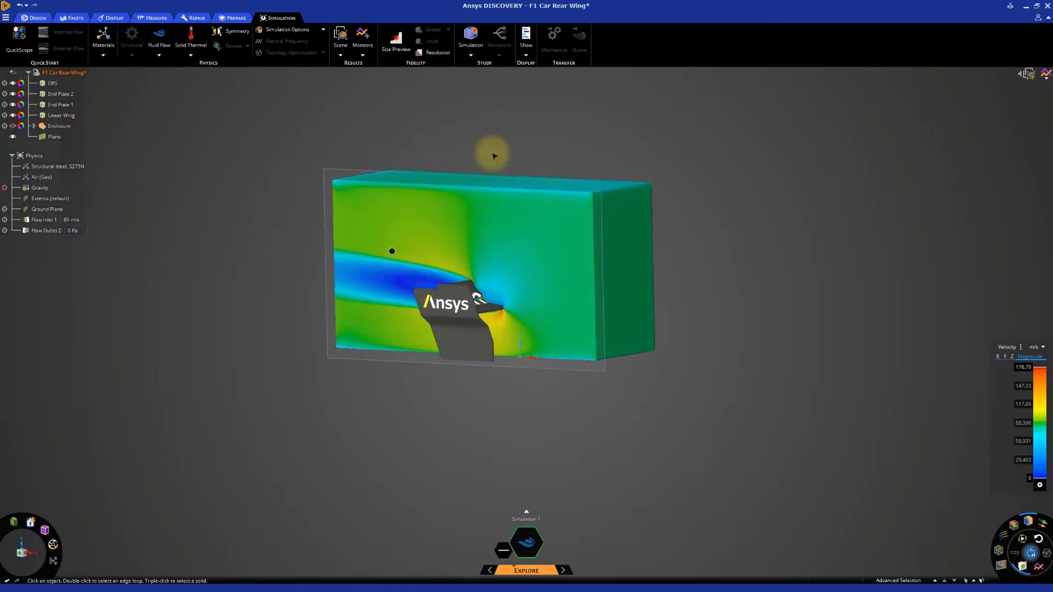
scroll(510, 164, up, 3)
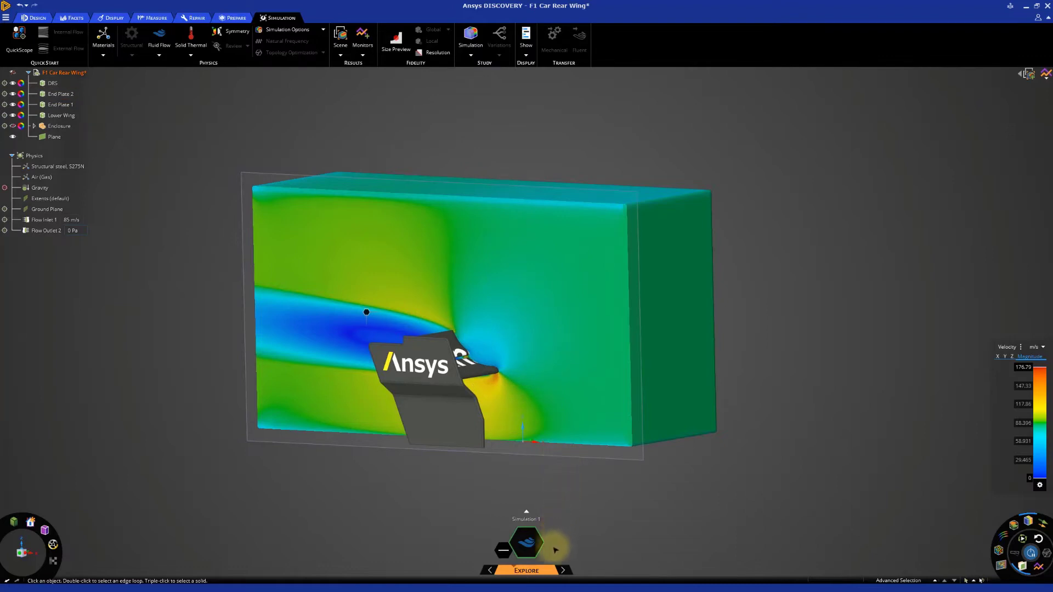
- Move the Fidelity slider up a step to re-solve the velocity field
mouse_move(554, 569)
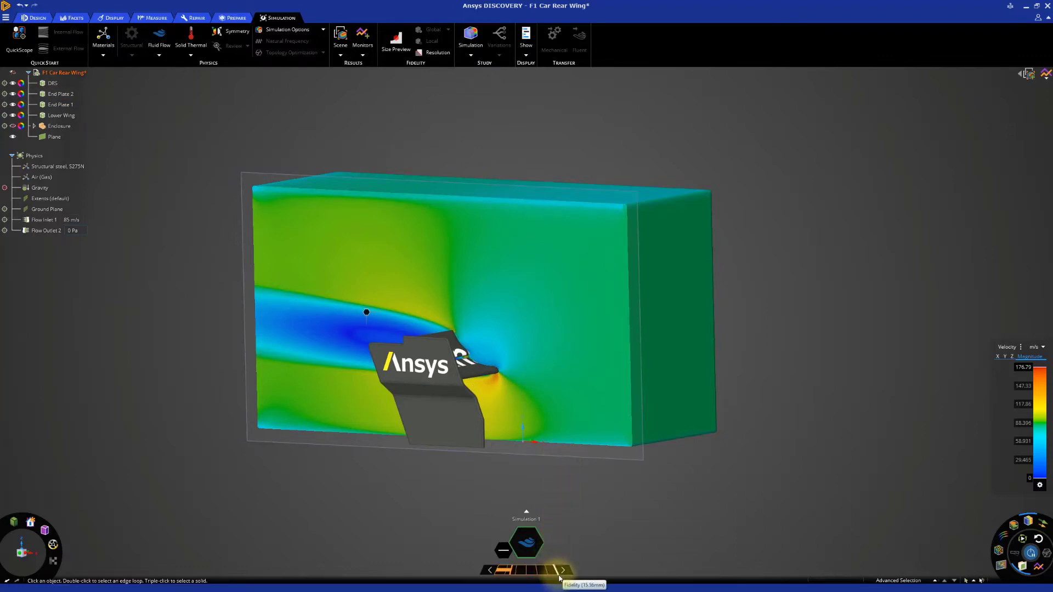
click(557, 571)
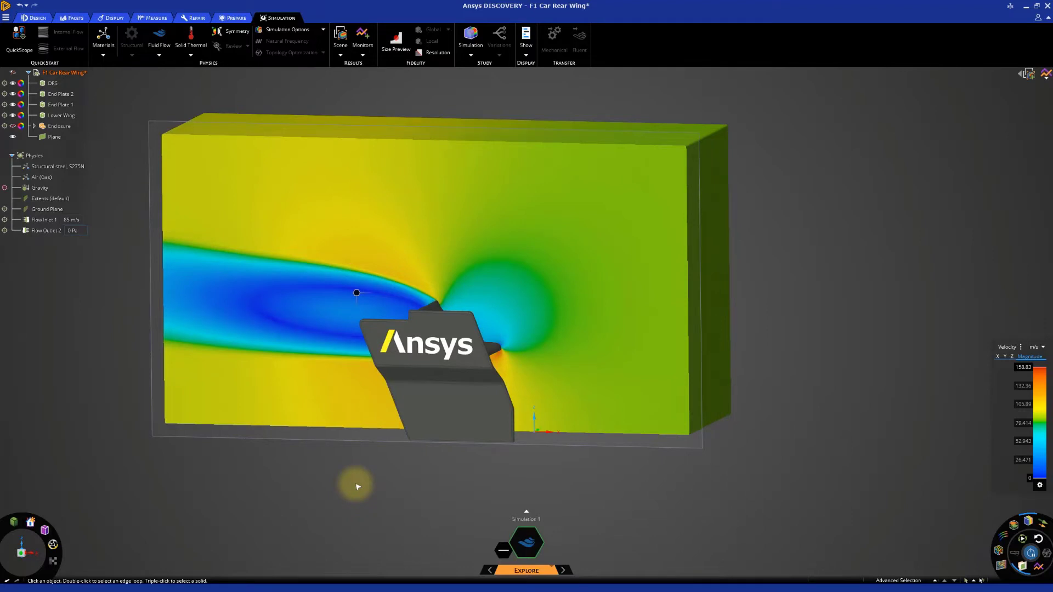
- Clip the model with the cut plane, then view from the front and orbit to angle it
click(323, 441)
right_click(323, 444)
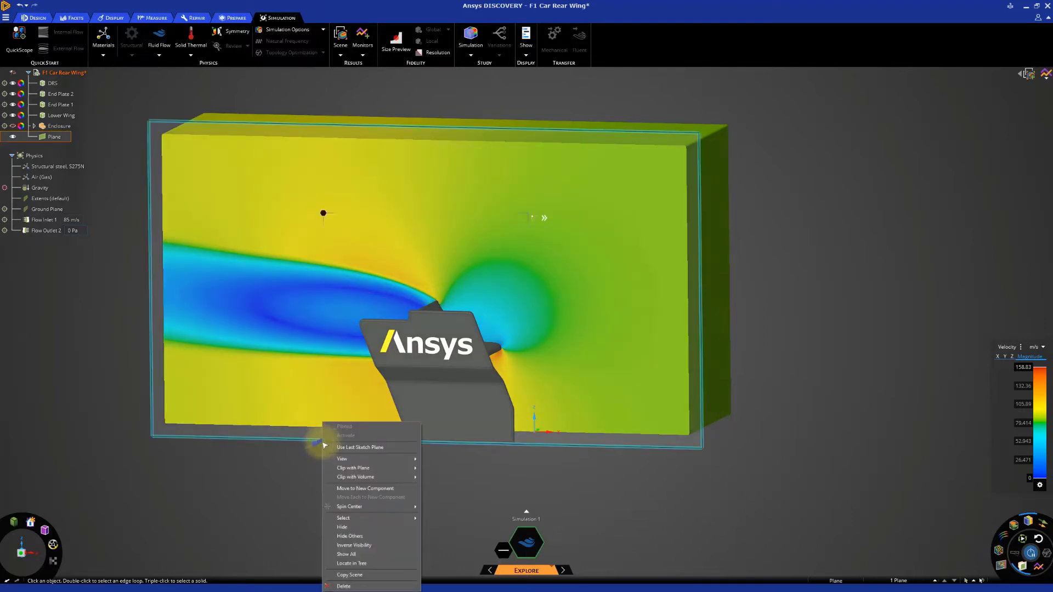
mouse_move(382, 468)
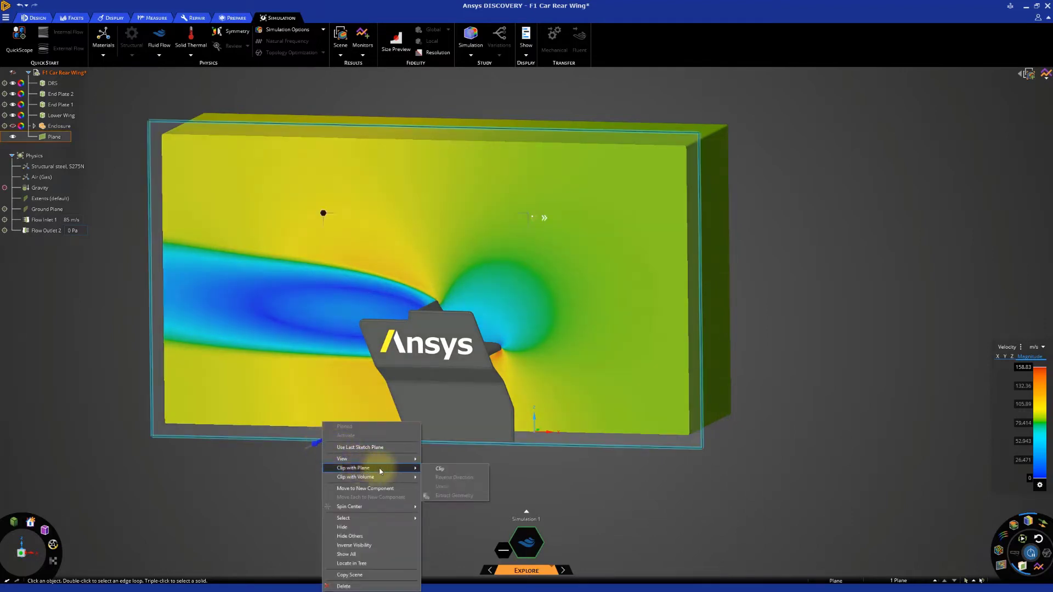
click(438, 470)
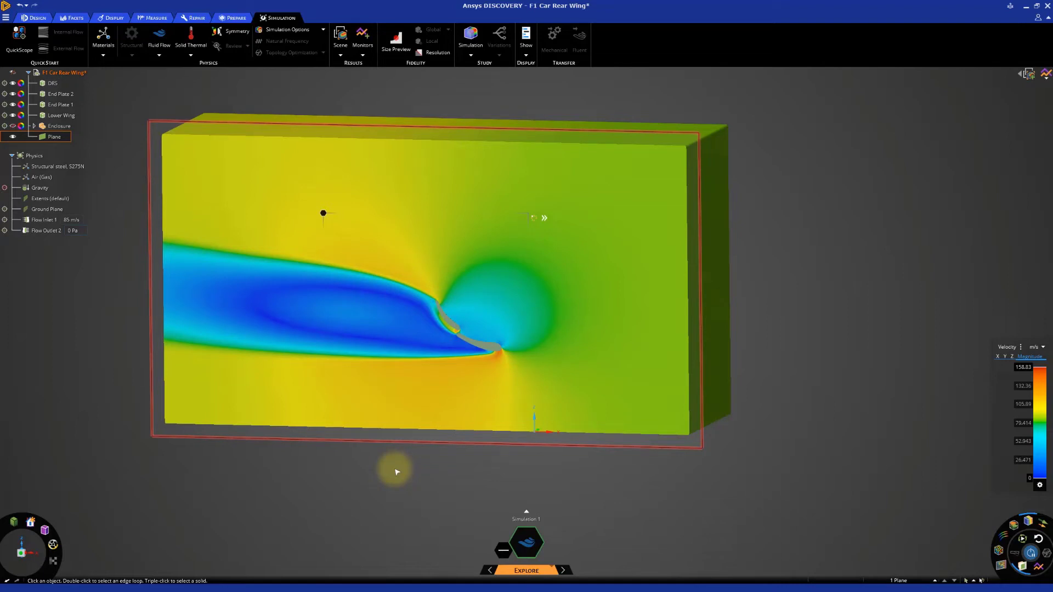
click(26, 553)
scroll(423, 349, up, 3)
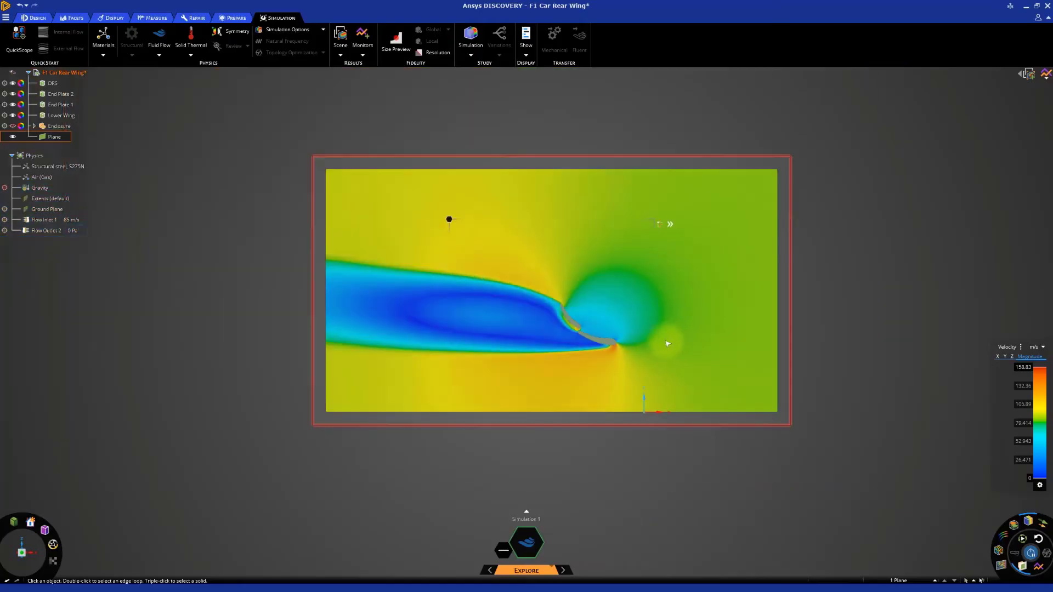
middle_drag(667, 344, 376, 426)
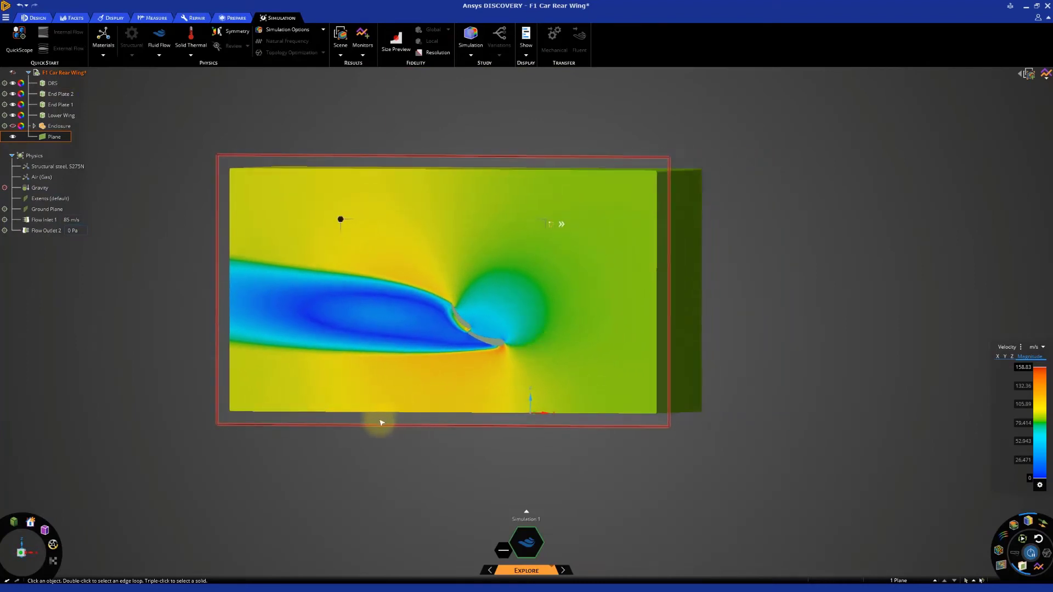
- Remove the plane's clip so the whole rear wing shows in front of the velocity contour plane
right_click(329, 425)
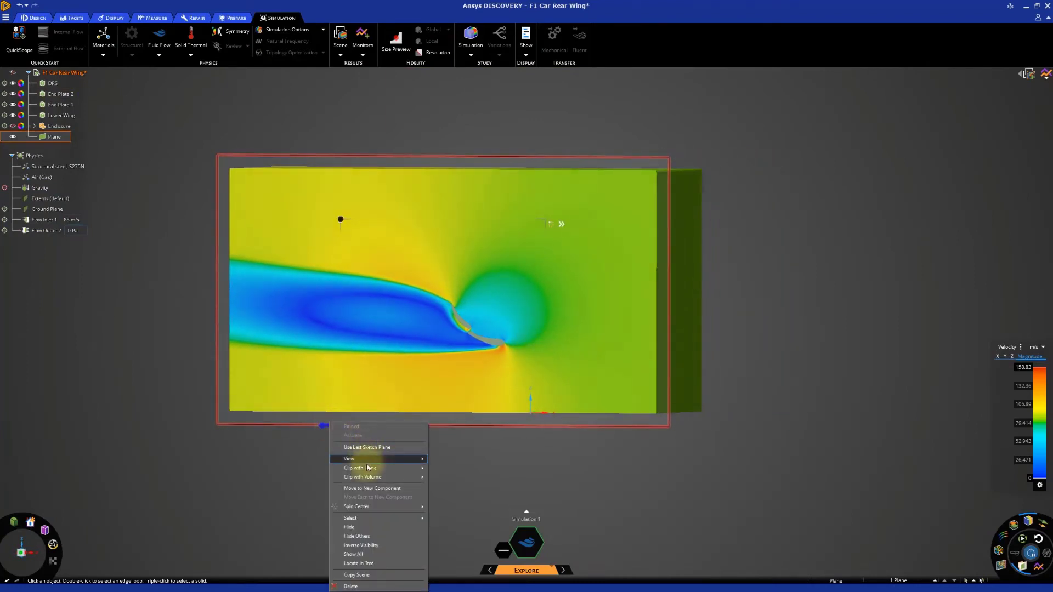
mouse_move(369, 467)
click(443, 468)
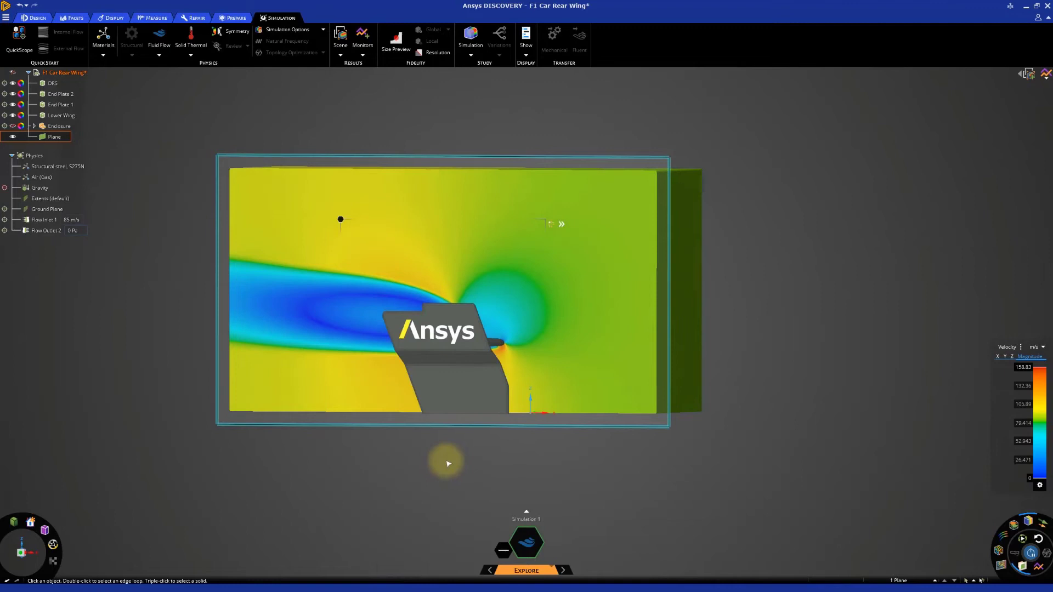
middle_drag(446, 462, 435, 470)
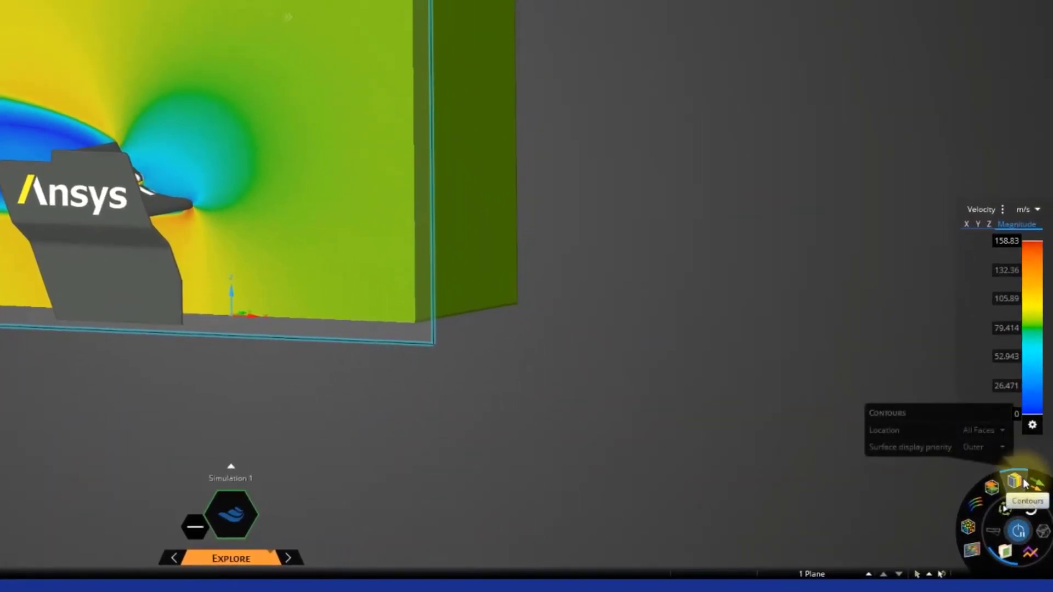
- Replace the cut-plane contours with flow streamlines and snap to a head-on front view
click(1016, 482)
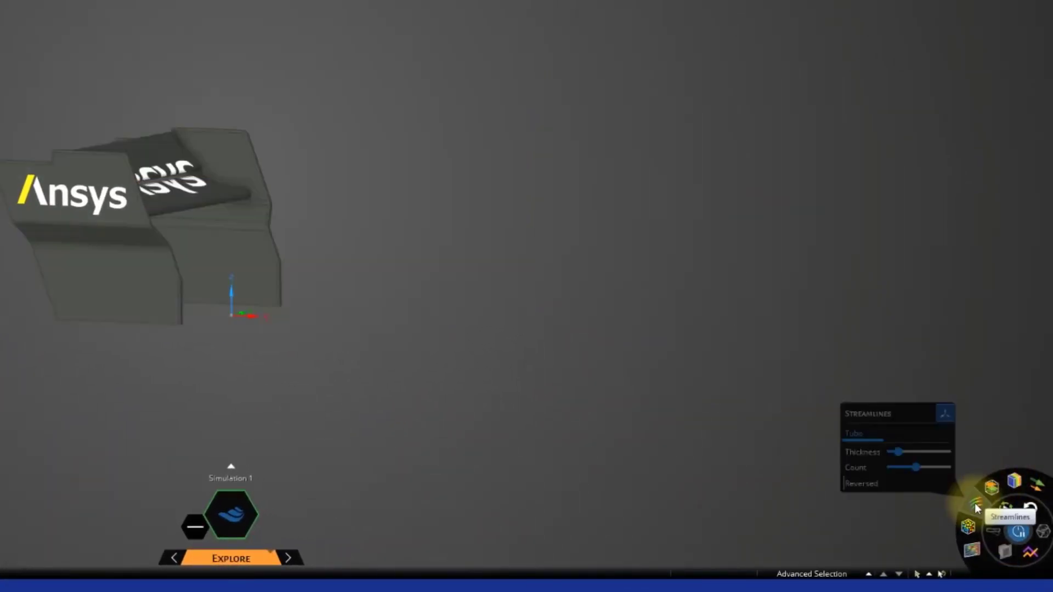
click(976, 506)
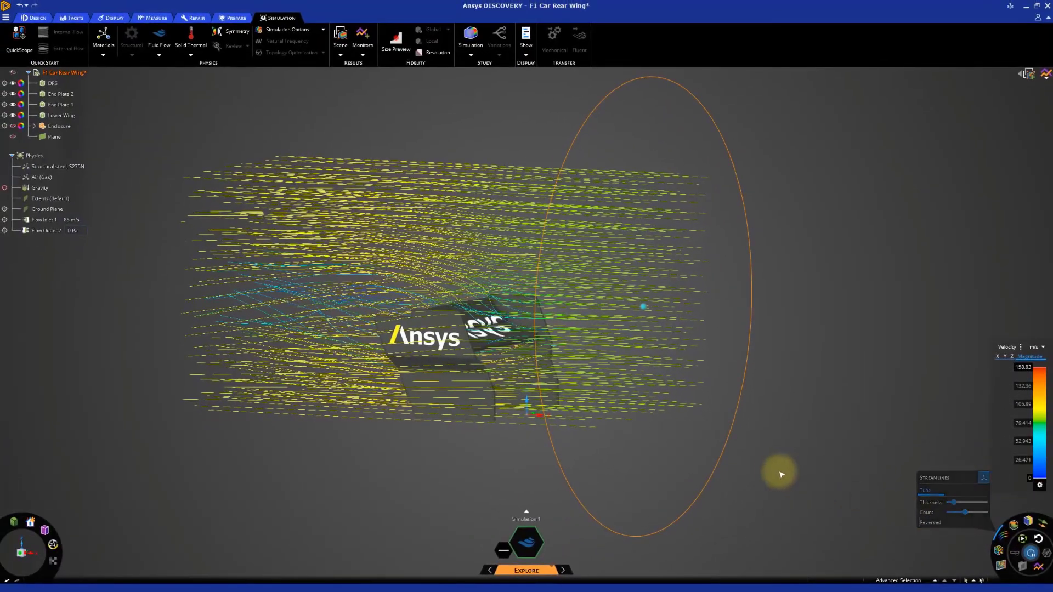
scroll(484, 249, down, 3)
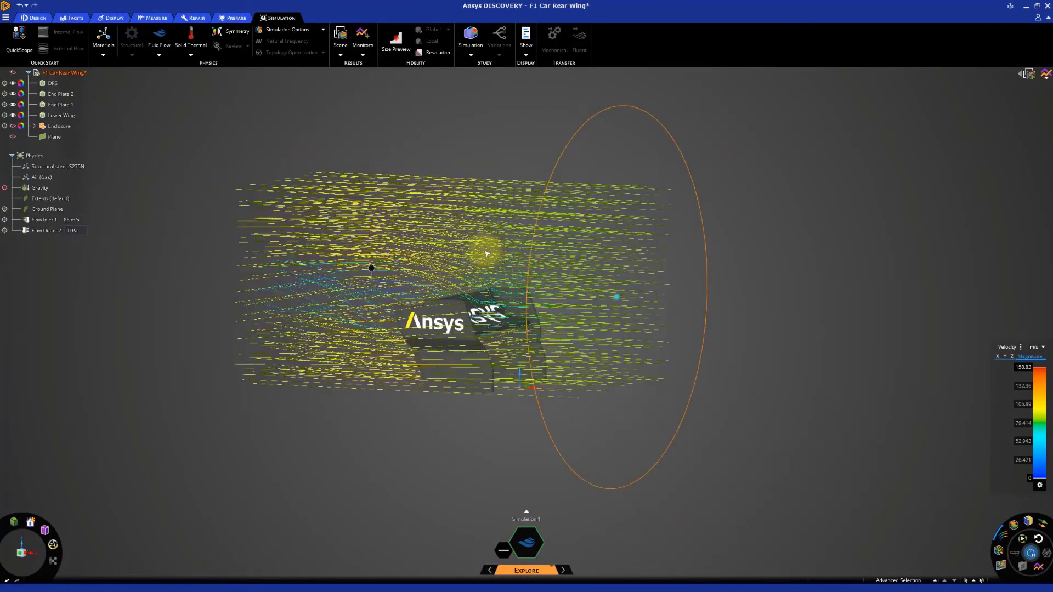
middle_drag(480, 262, 400, 275)
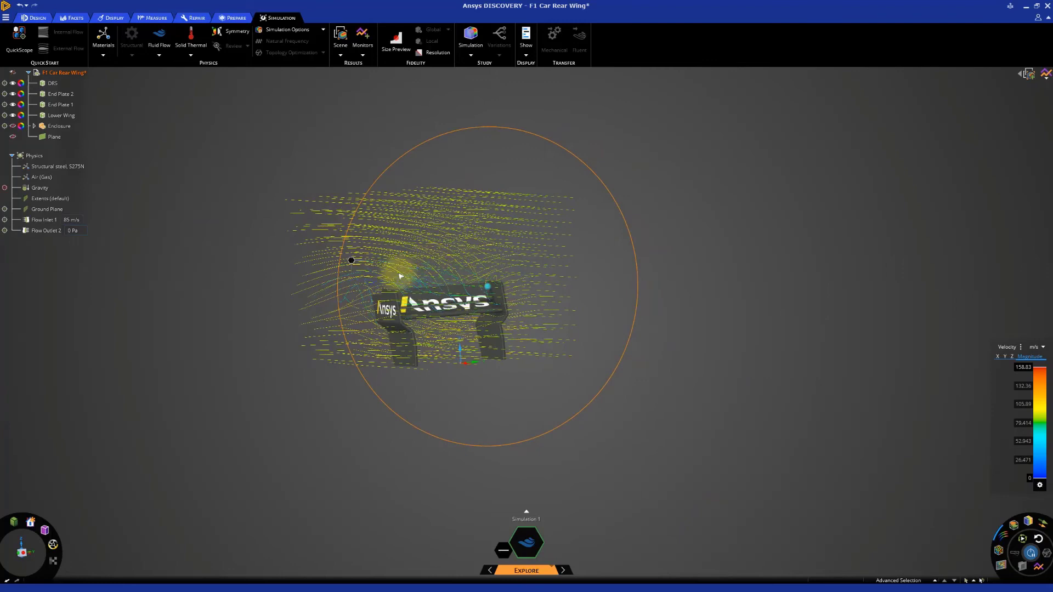
click(23, 552)
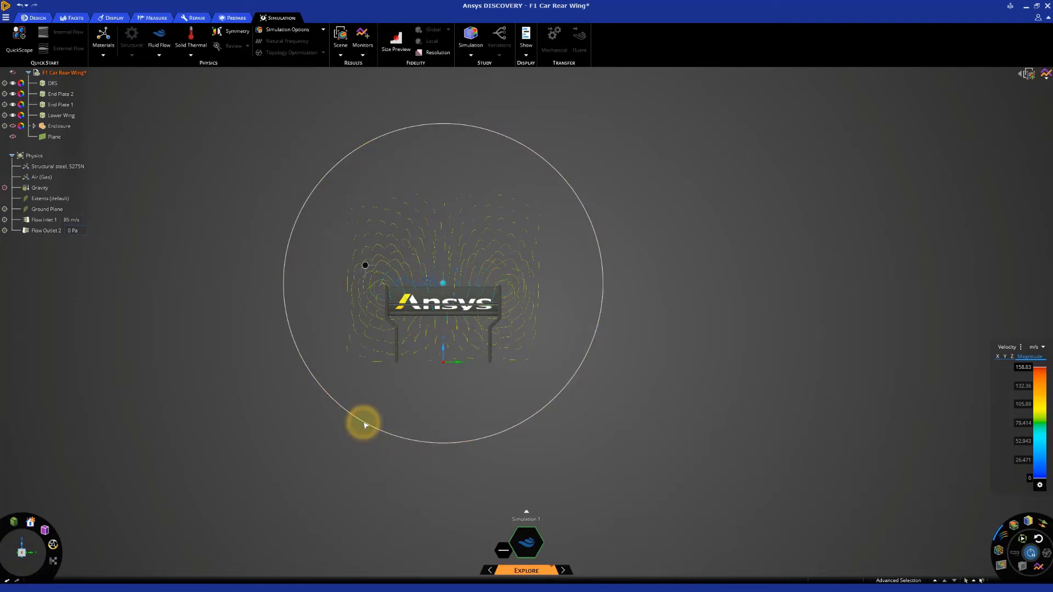
- Shrink the streamline seed circle toward the wing and move it lower
drag(365, 425, 484, 312)
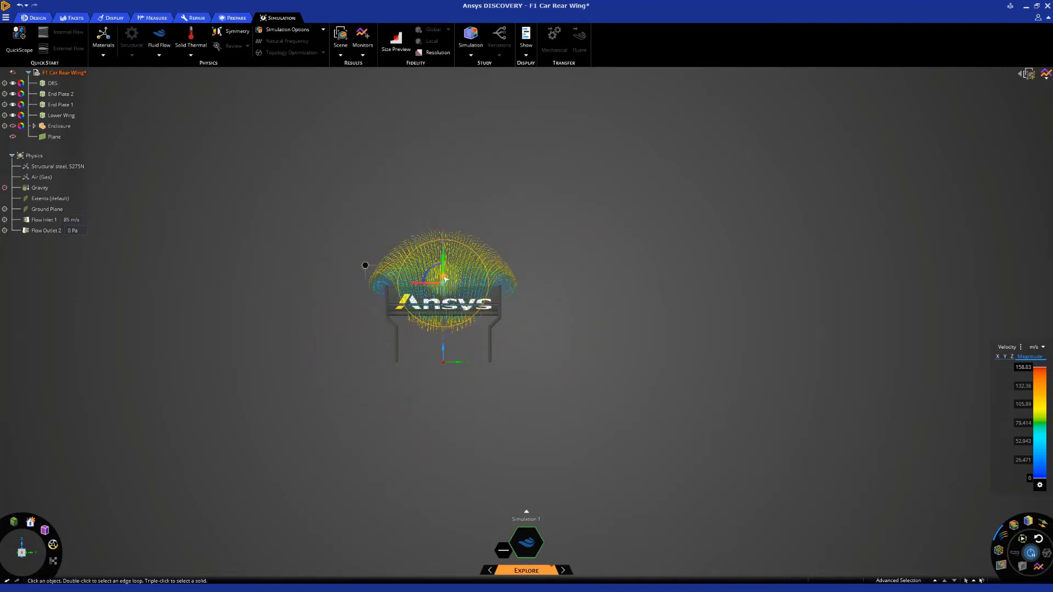
drag(445, 280, 446, 295)
middle_drag(445, 295, 426, 285)
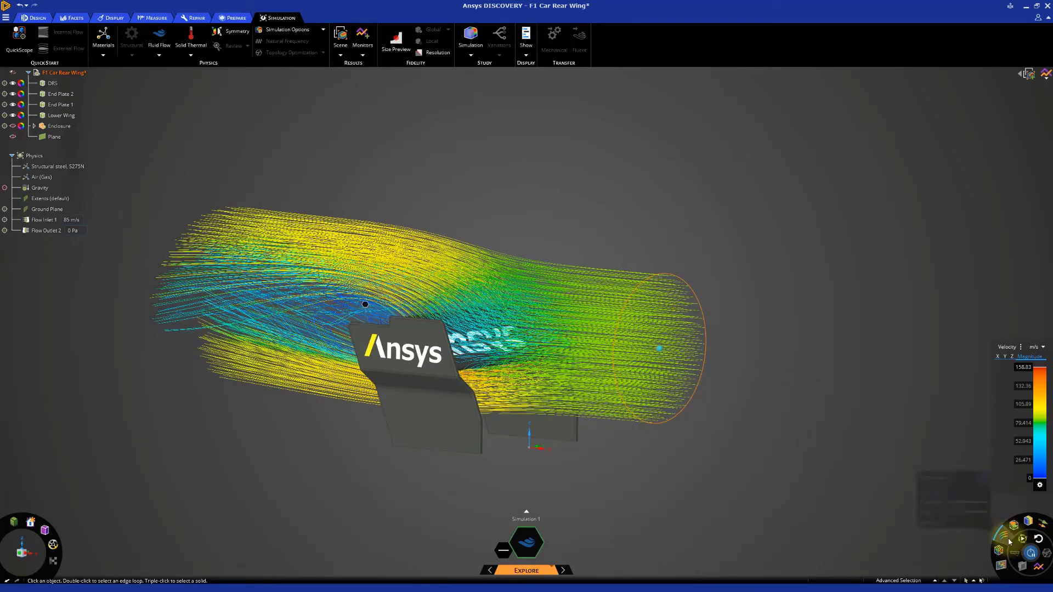
- Drag the Thickness slider to thin the streamlines and squash the seed ellipse into a flat slice
mouse_move(1009, 541)
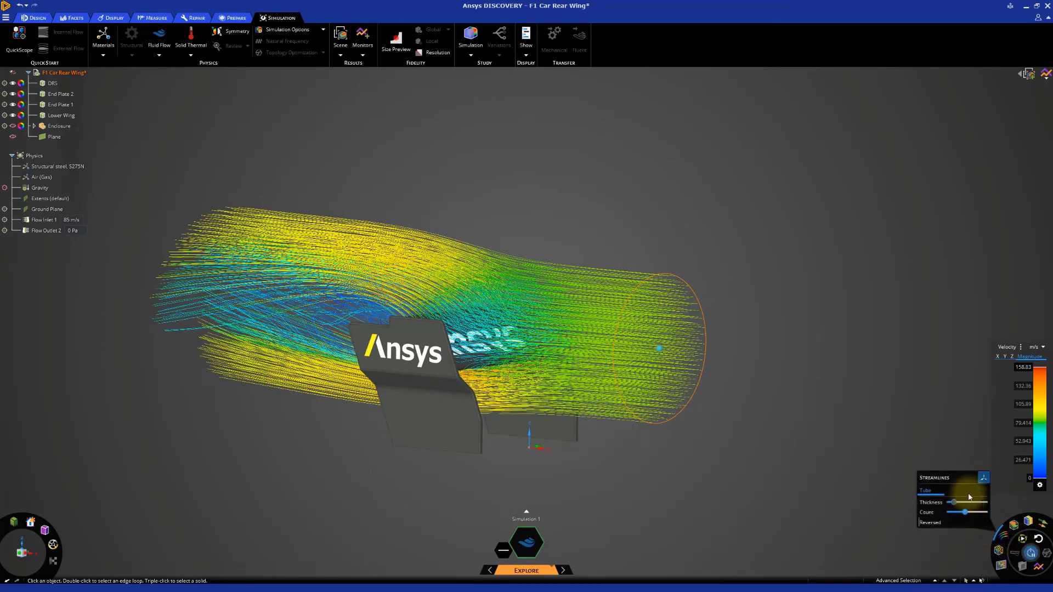
click(956, 503)
drag(957, 504, 963, 514)
click(965, 513)
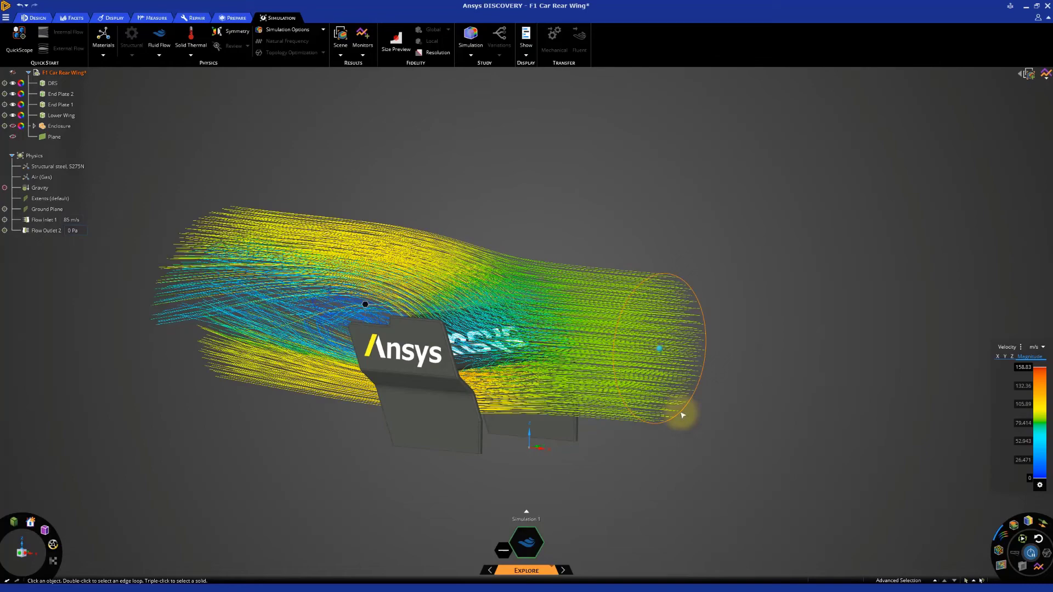
click(632, 407)
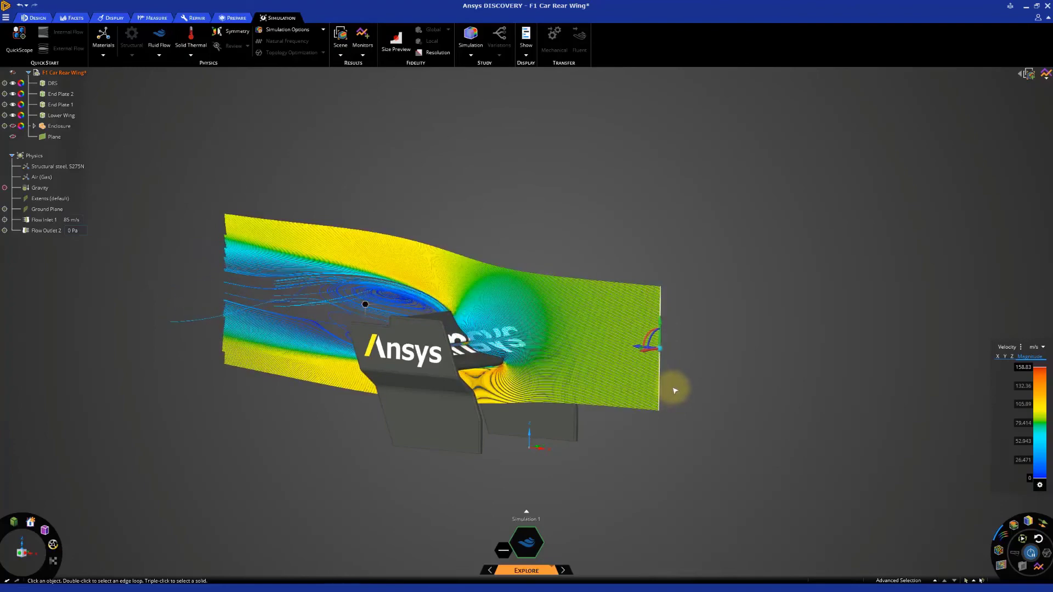
mouse_move(618, 432)
middle_down()
mouse_move(735, 430)
mouse_move(627, 441)
middle_up()
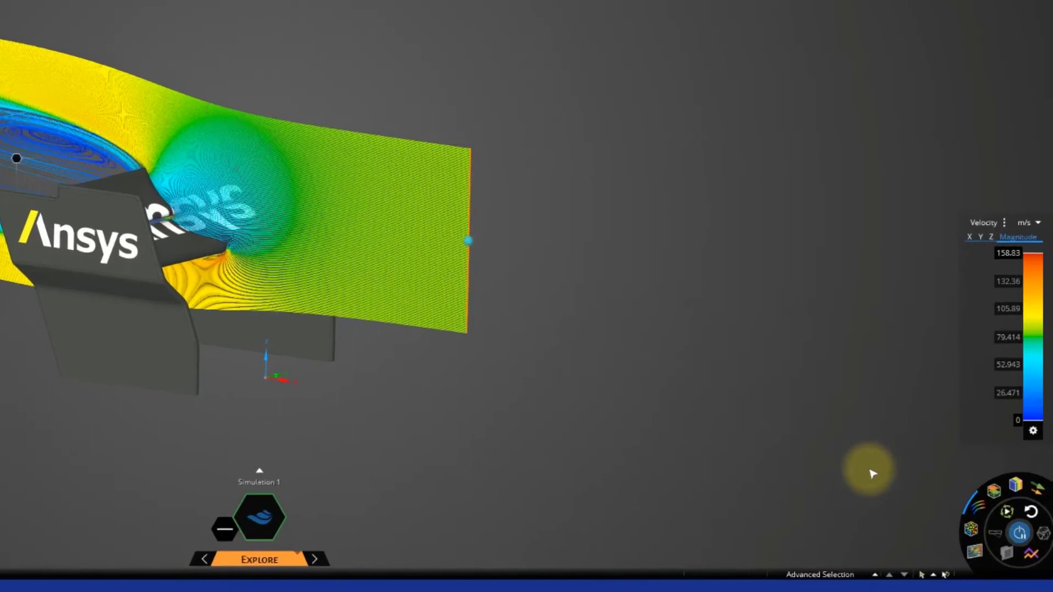
- Hide the streamlines and show Static Pressure contours on all faces
click(978, 506)
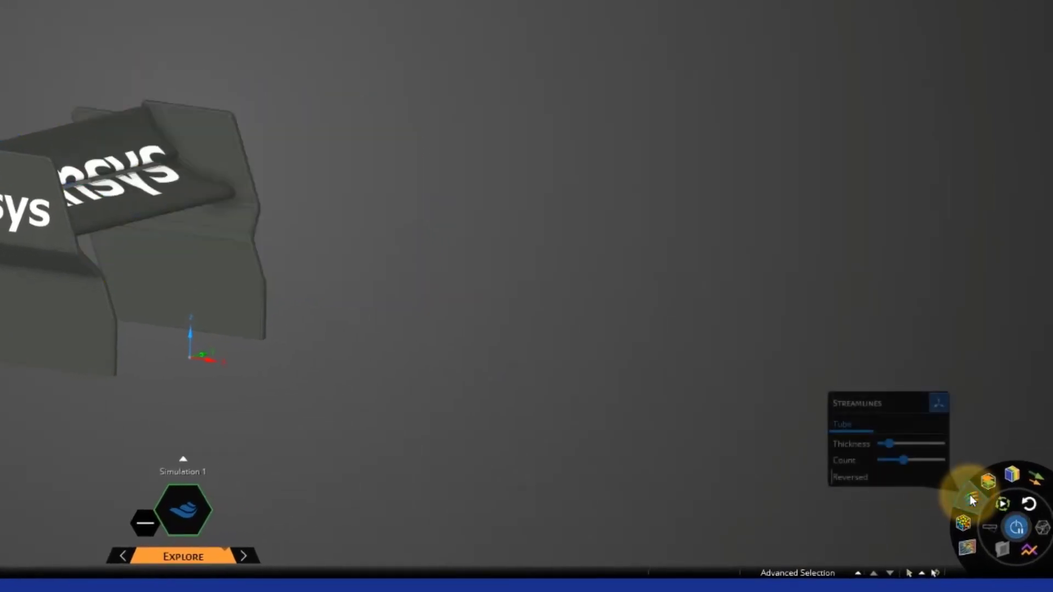
click(1012, 476)
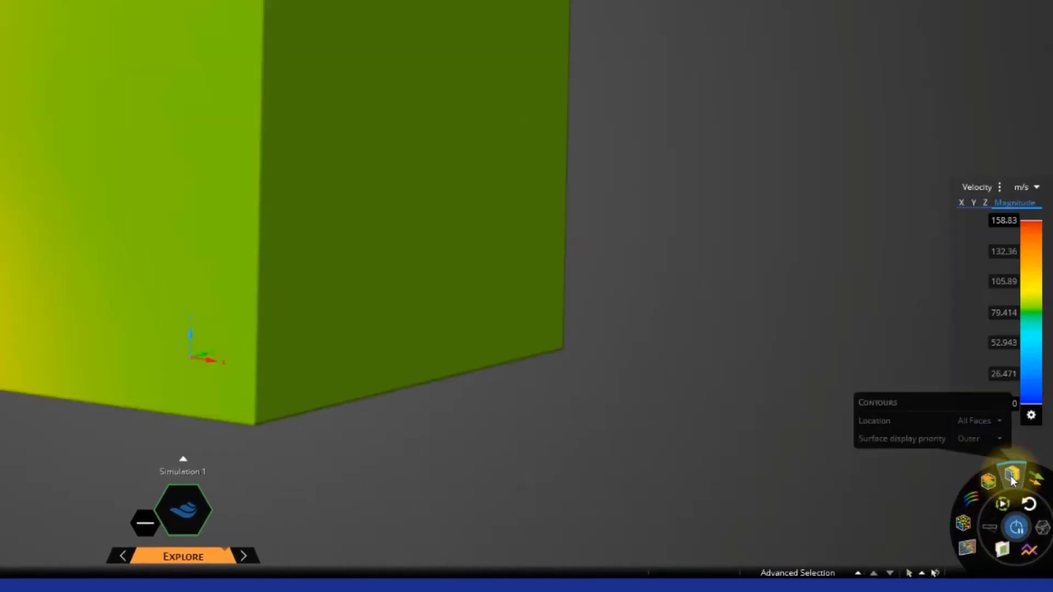
click(999, 189)
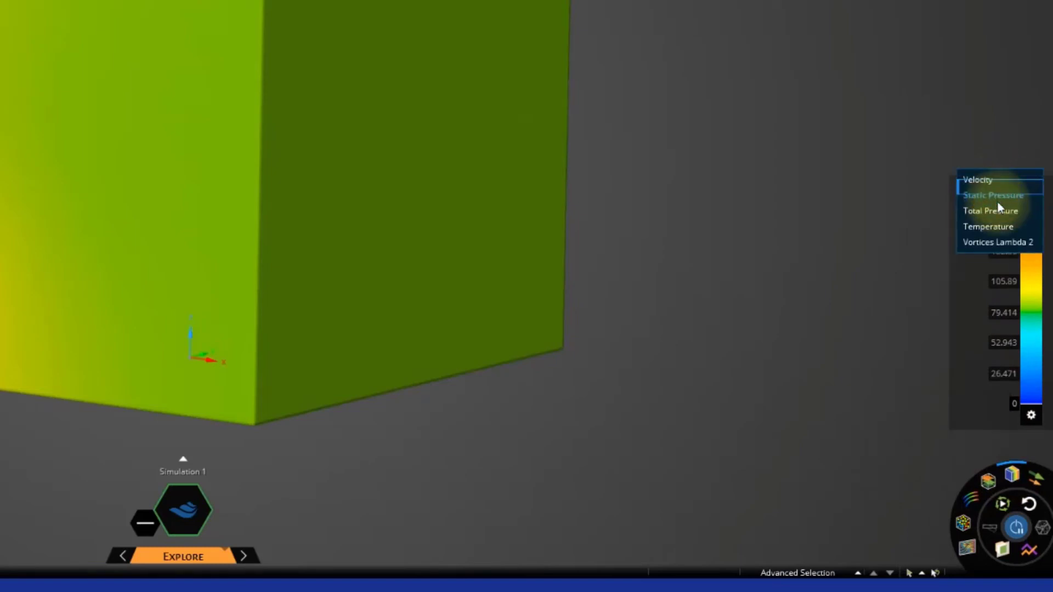
click(998, 199)
- Set Surface display priority to Inner so the wing surfaces are visible
mouse_move(1012, 476)
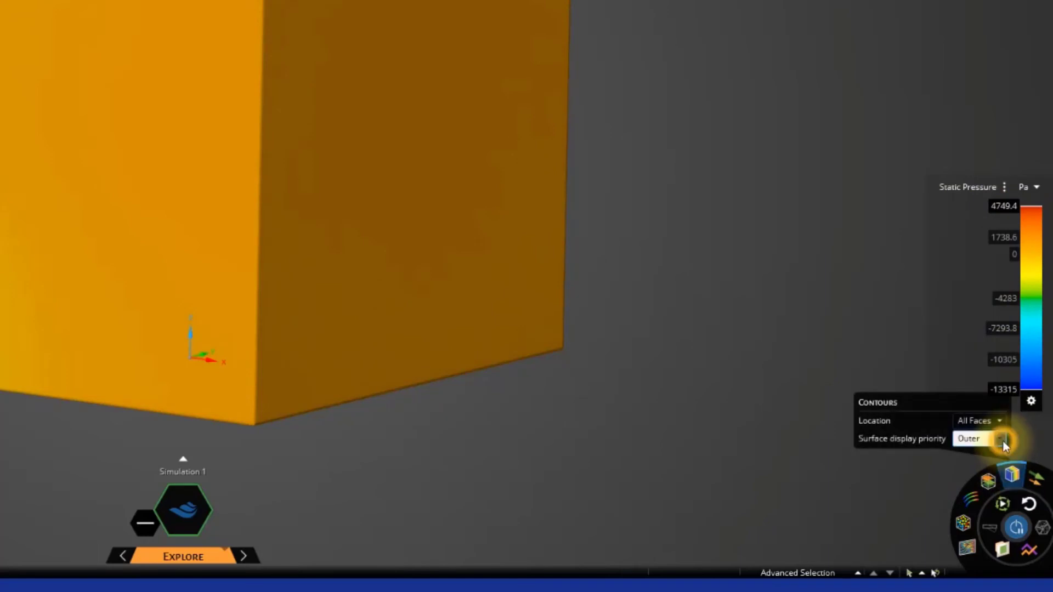
click(1003, 442)
click(987, 469)
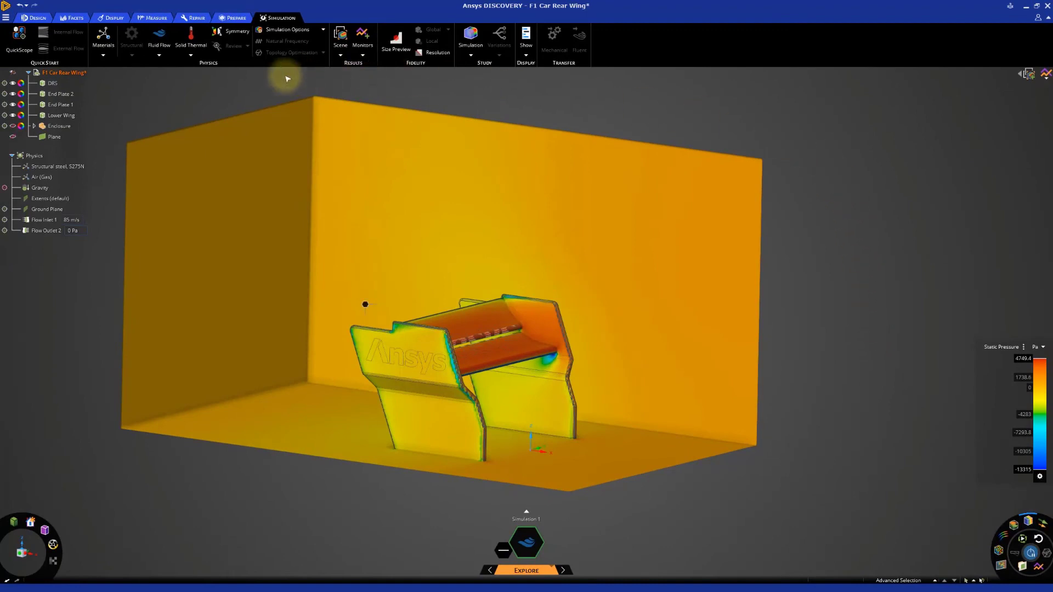
click(14, 74)
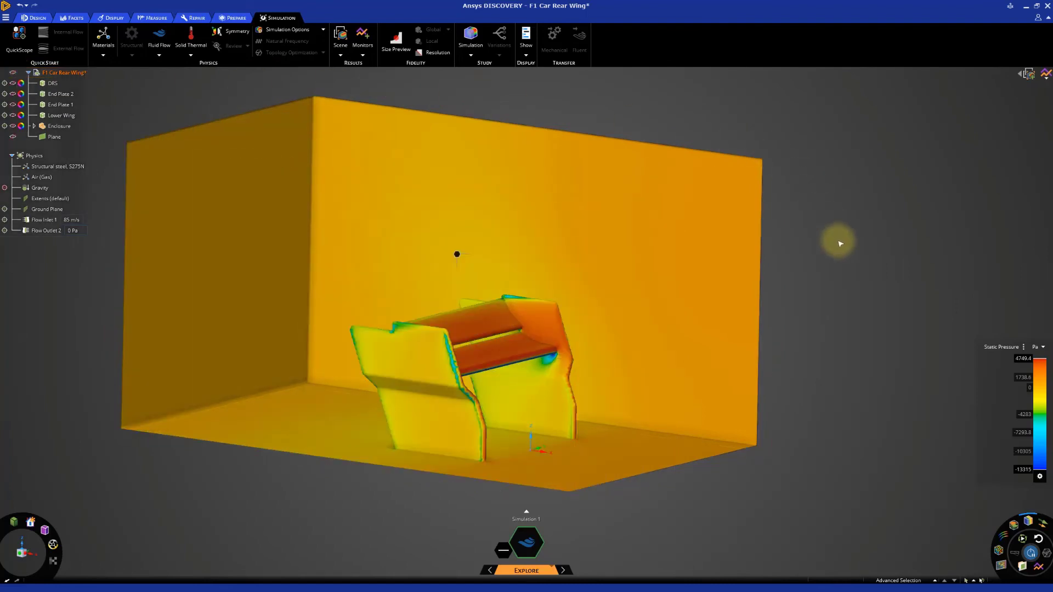
scroll(504, 391, up, 3)
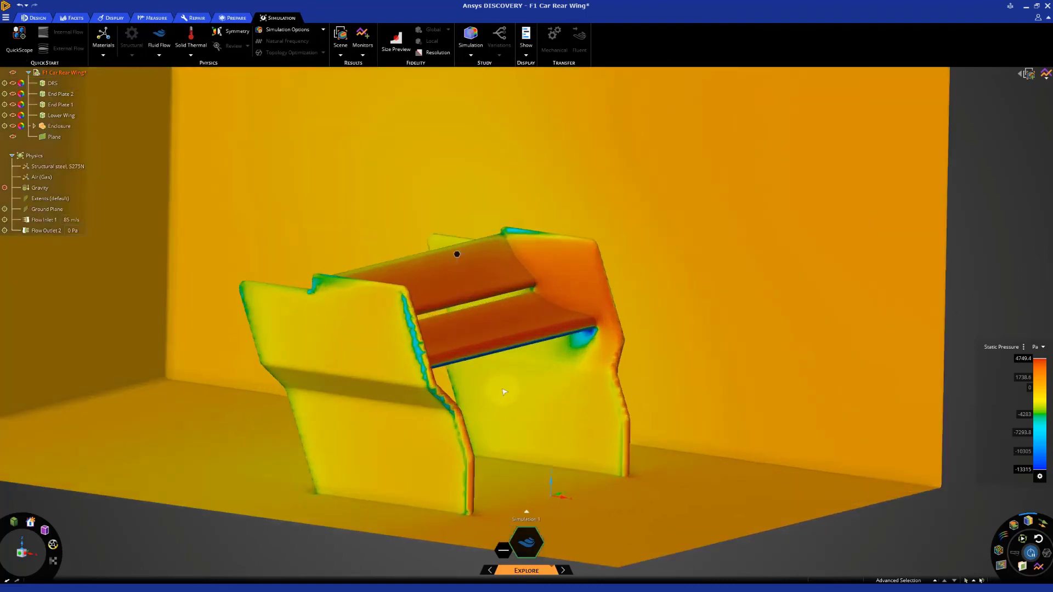
middle_drag(500, 401, 500, 352)
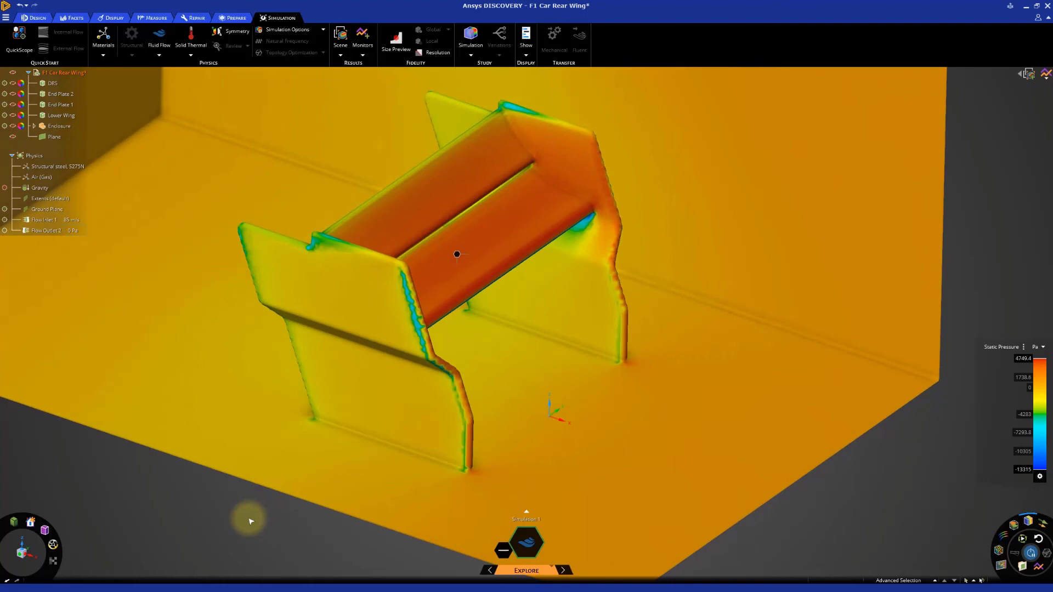
mouse_move(368, 371)
middle_down()
mouse_move(486, 321)
mouse_move(492, 303)
mouse_move(616, 243)
mouse_move(602, 246)
middle_up()
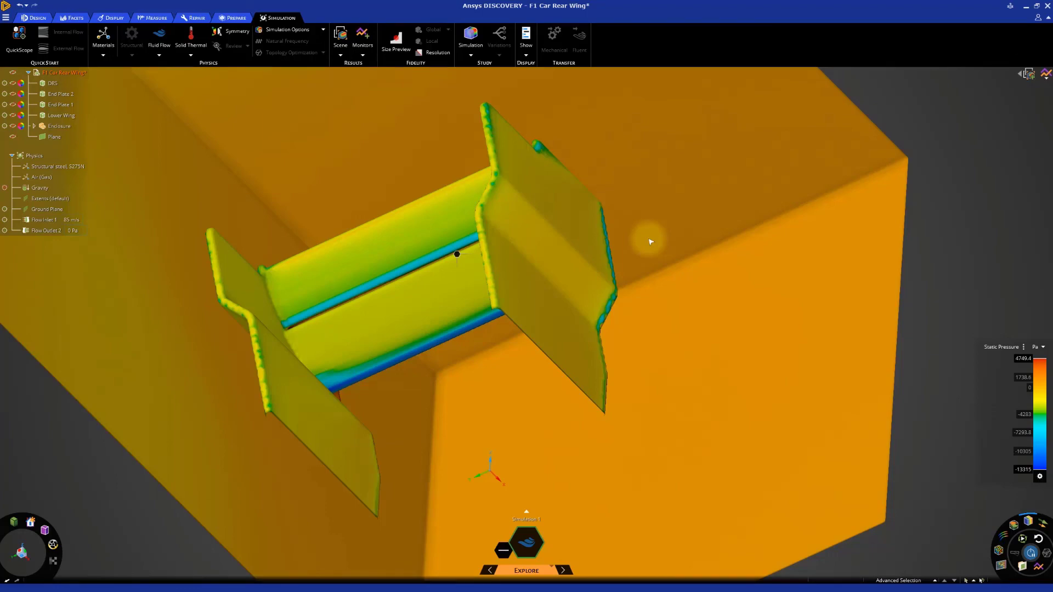
middle_drag(650, 242, 373, 373)
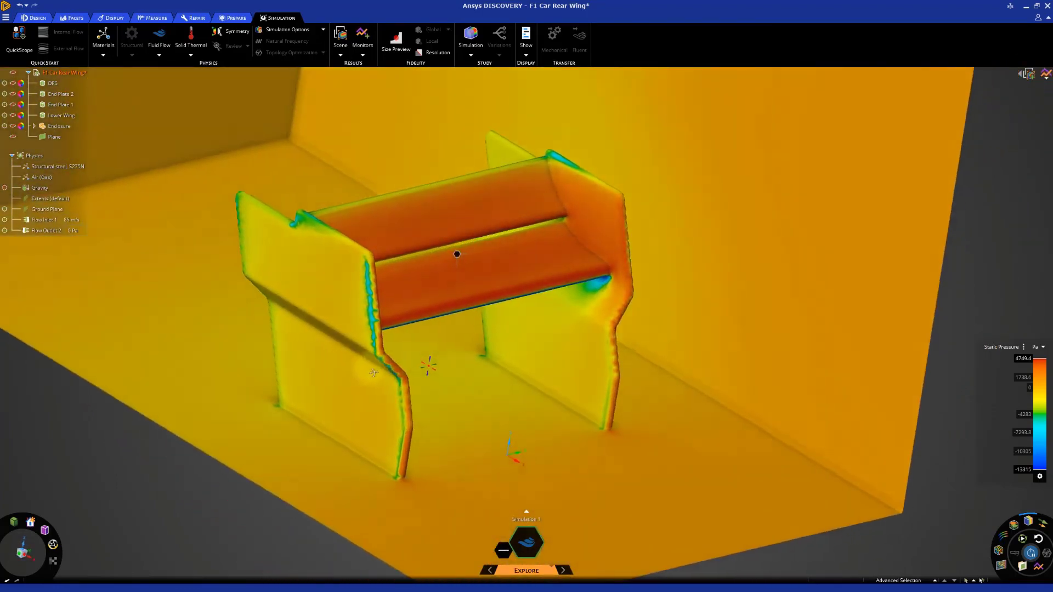